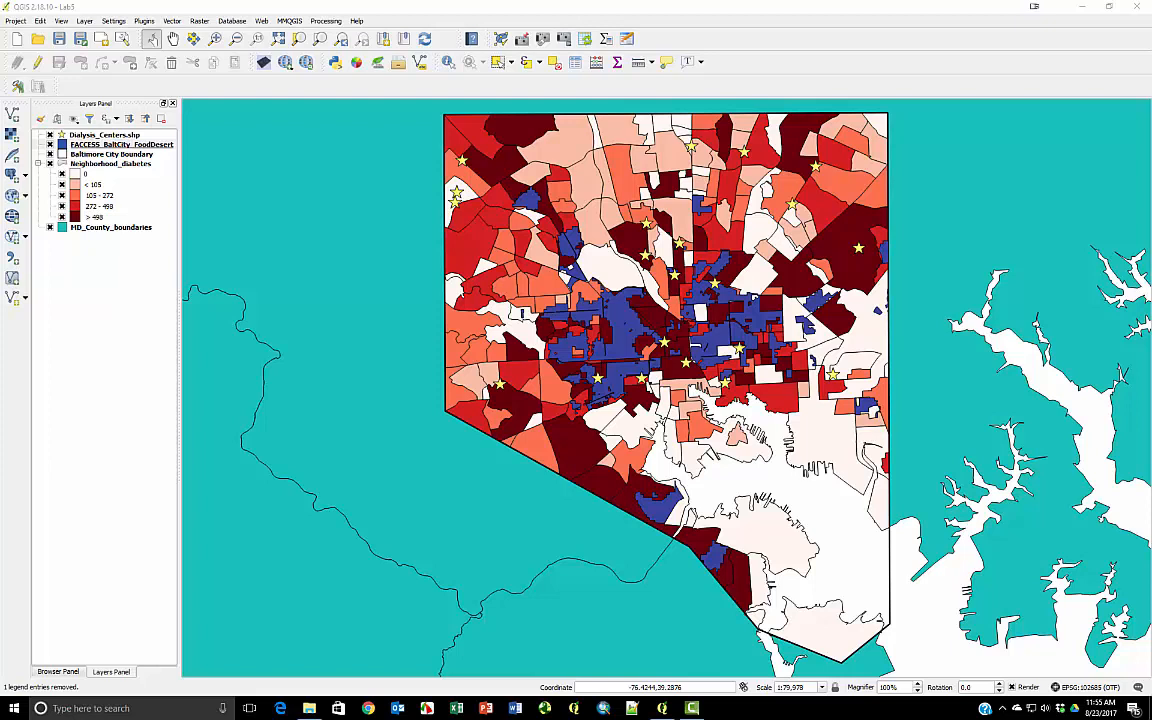
# Apply the preset "land" fill symbol to the MD_County_boundaries layer
pyautogui.click(114, 228)
pyautogui.doubleClick(114, 228)
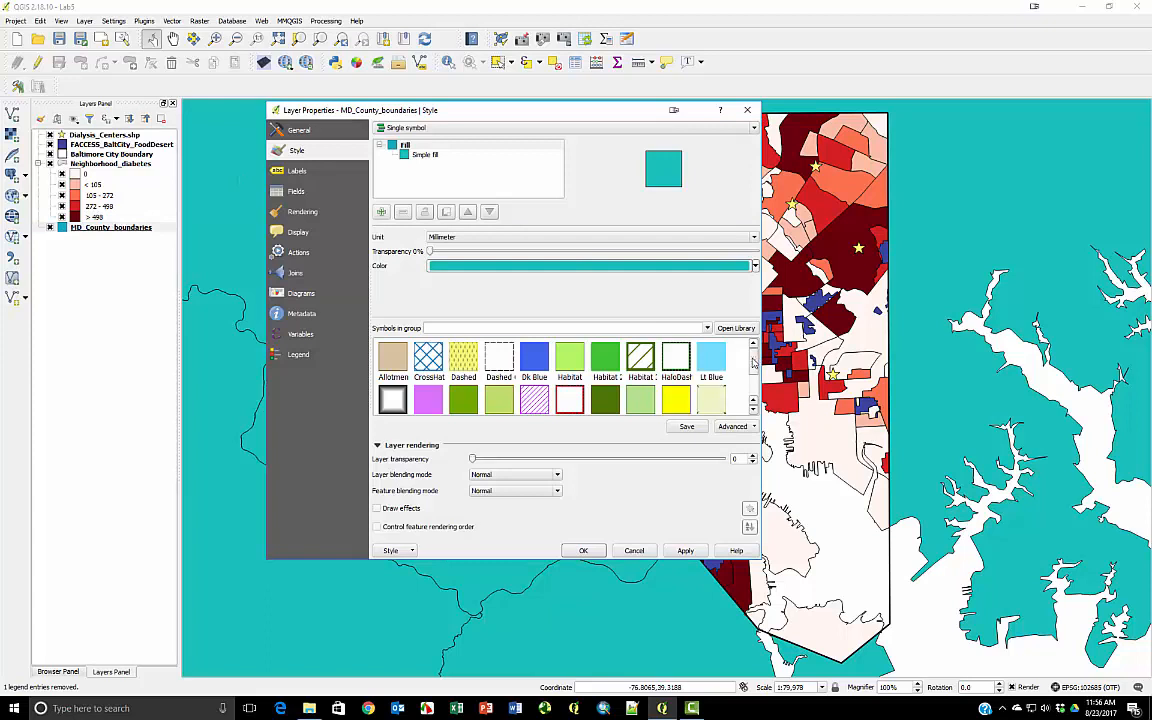
pyautogui.scroll(-1, 754, 378)
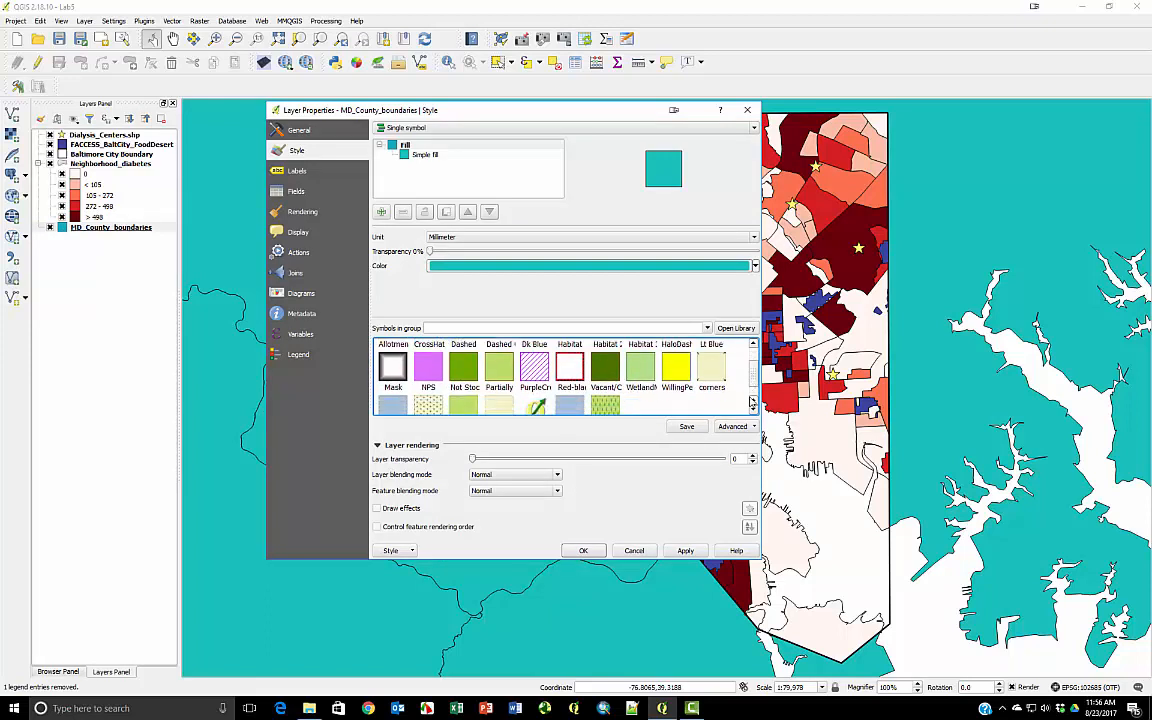
pyautogui.scroll(-1, 681, 372)
pyautogui.click(487, 404)
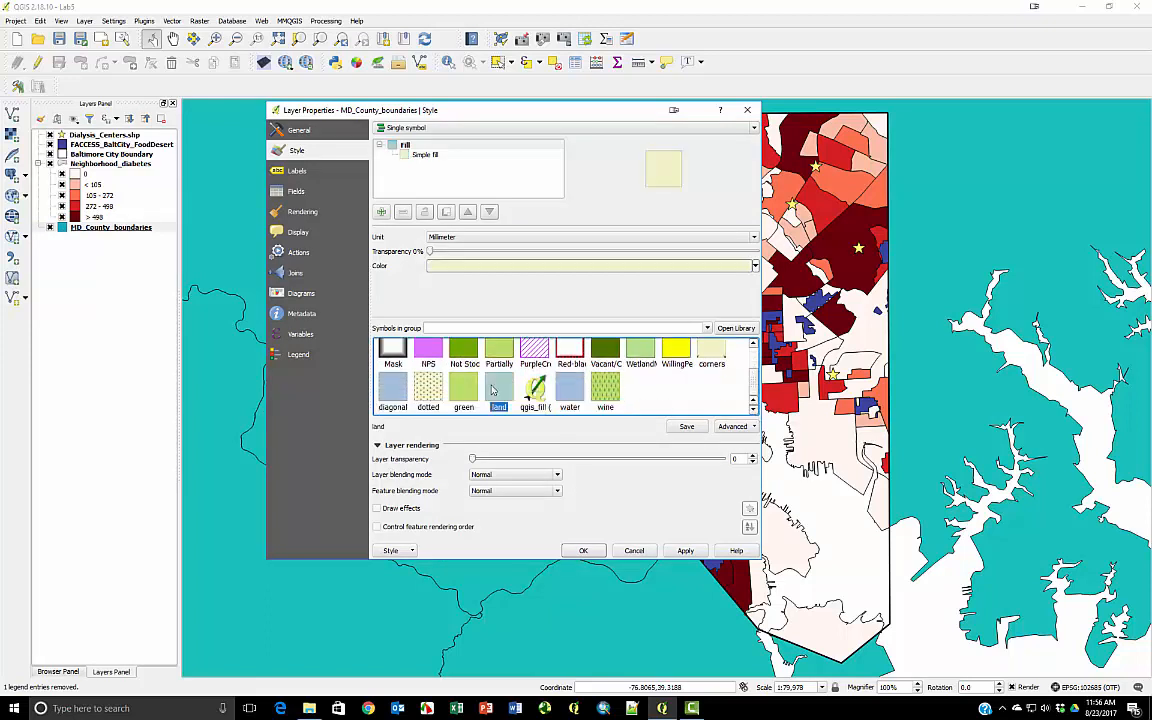
pyautogui.click(583, 550)
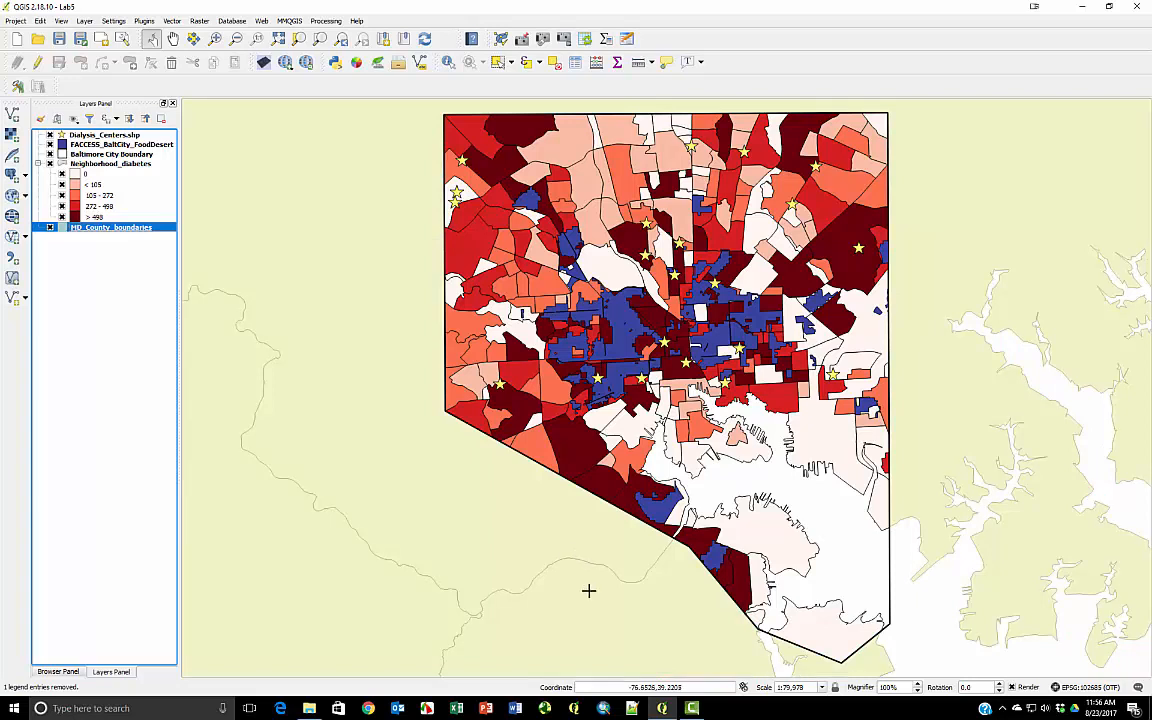
# Change the graduated color ramp of the Neighborhood_diabetes layer to YlOrBr and apply it
pyautogui.click(135, 165)
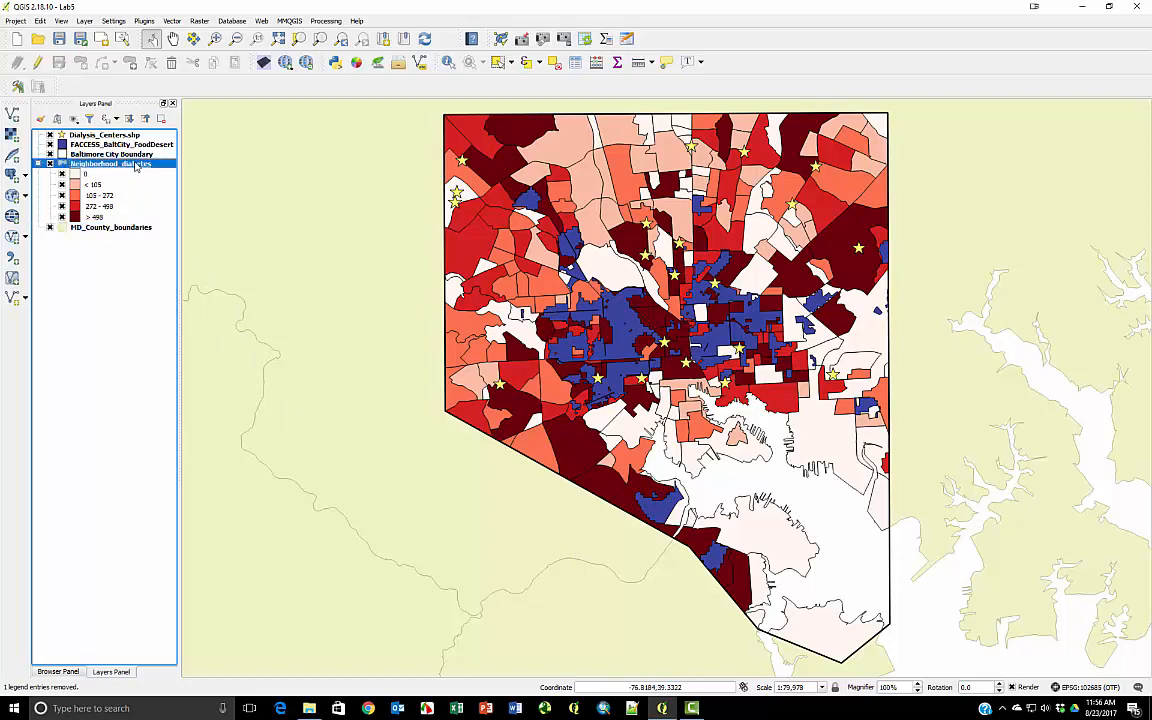
pyautogui.doubleClick(135, 165)
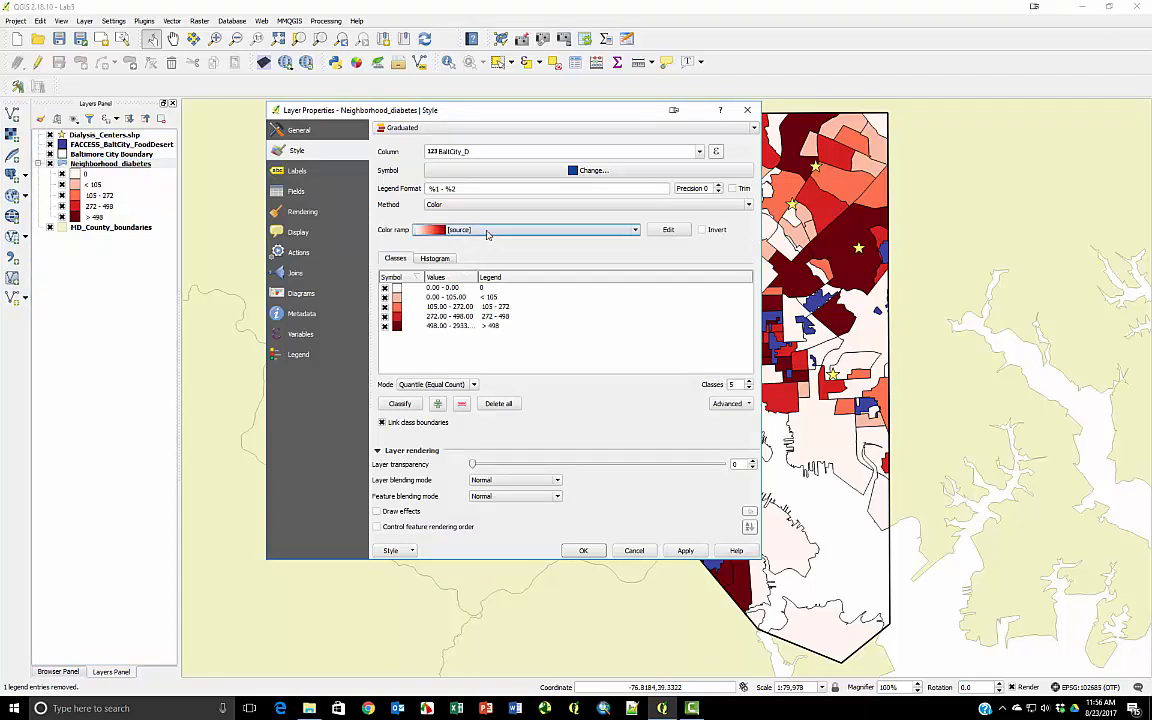
pyautogui.click(440, 229)
pyautogui.scroll(-6, 476, 265)
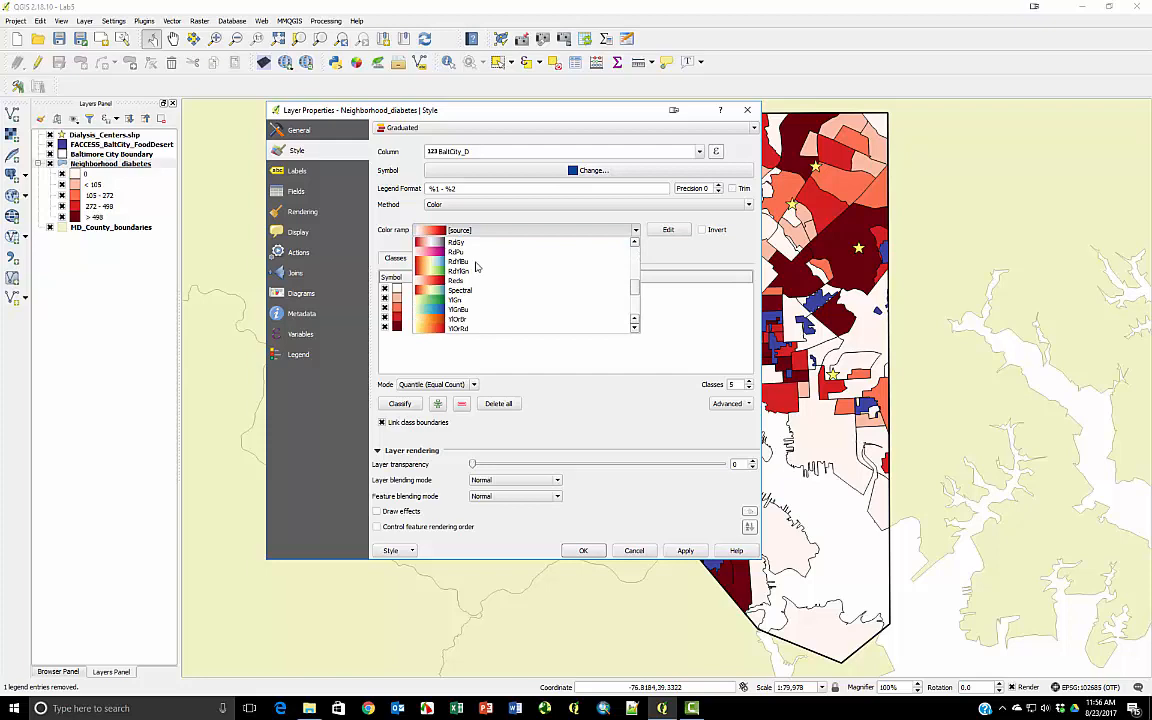
pyautogui.click(458, 319)
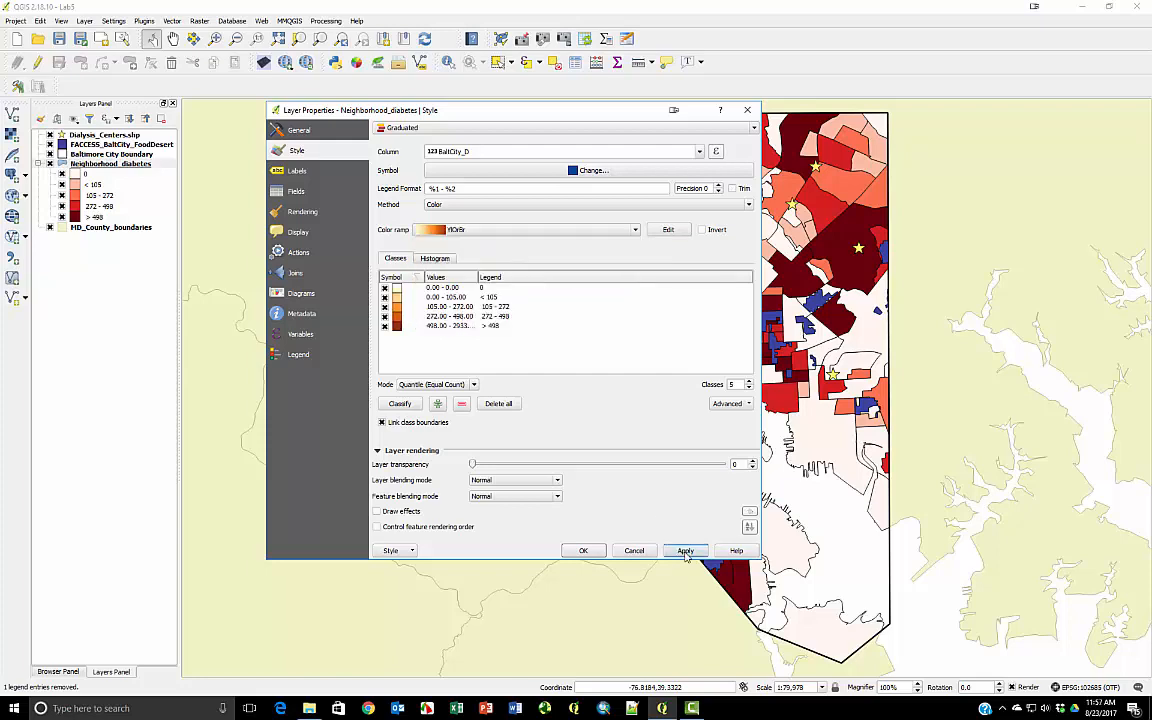
pyautogui.click(684, 550)
pyautogui.moveTo(629, 112); pyautogui.dragTo(570, 163)
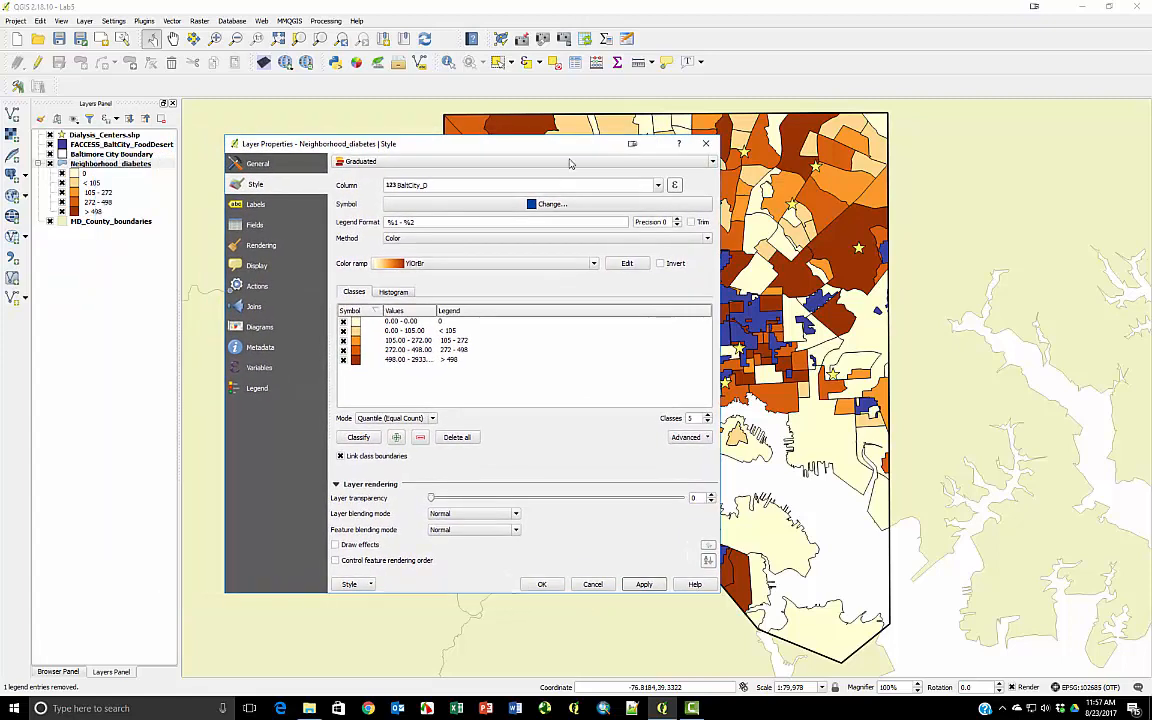
# Set the outline style of the Neighborhood_diabetes polygons to No Pen and make the layer partly transparent
pyautogui.click(530, 204)
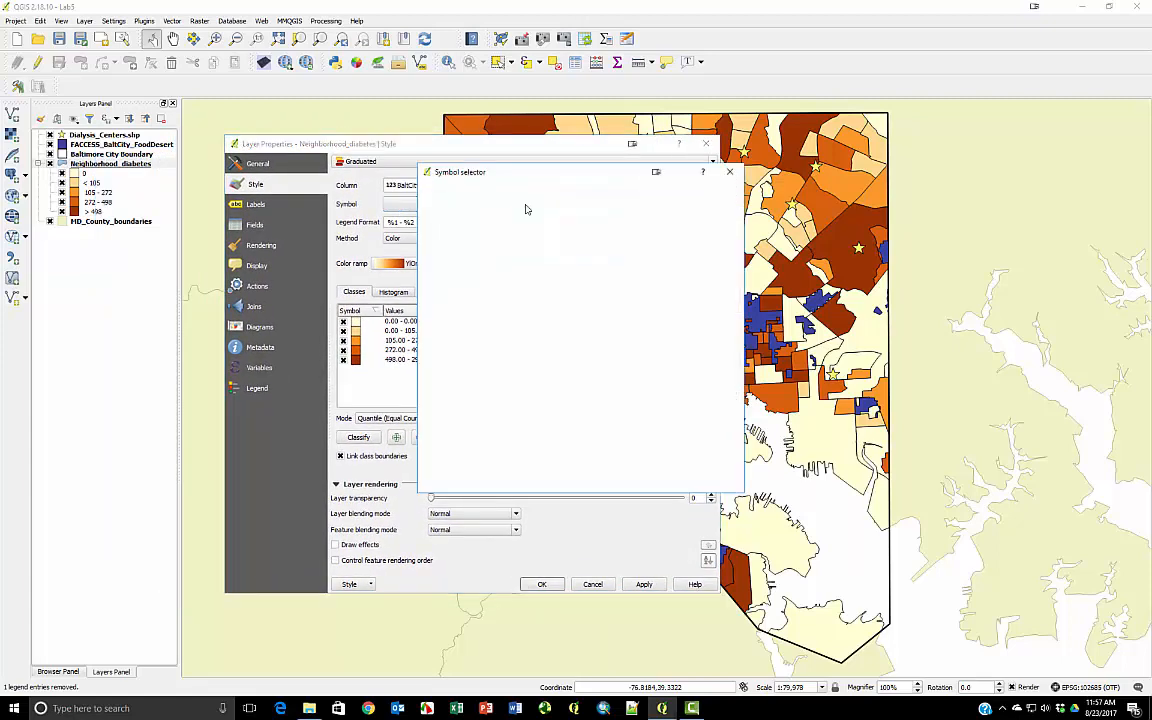
pyautogui.click(481, 205)
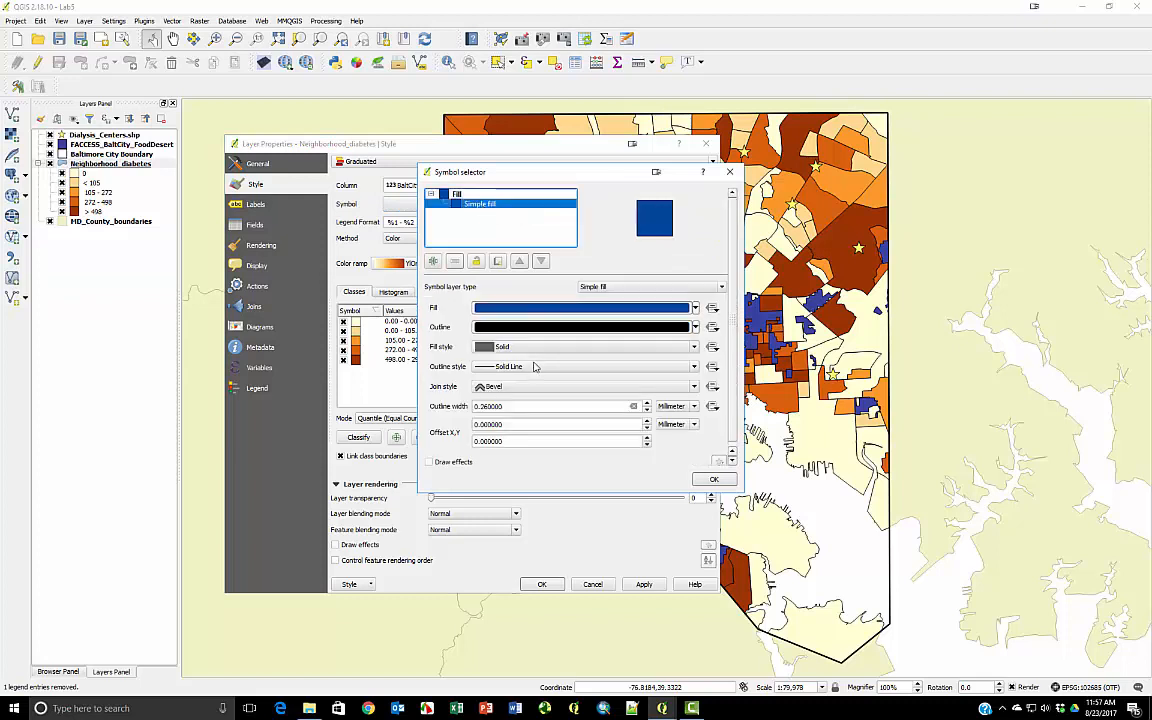
pyautogui.click(532, 368)
pyautogui.click(468, 352)
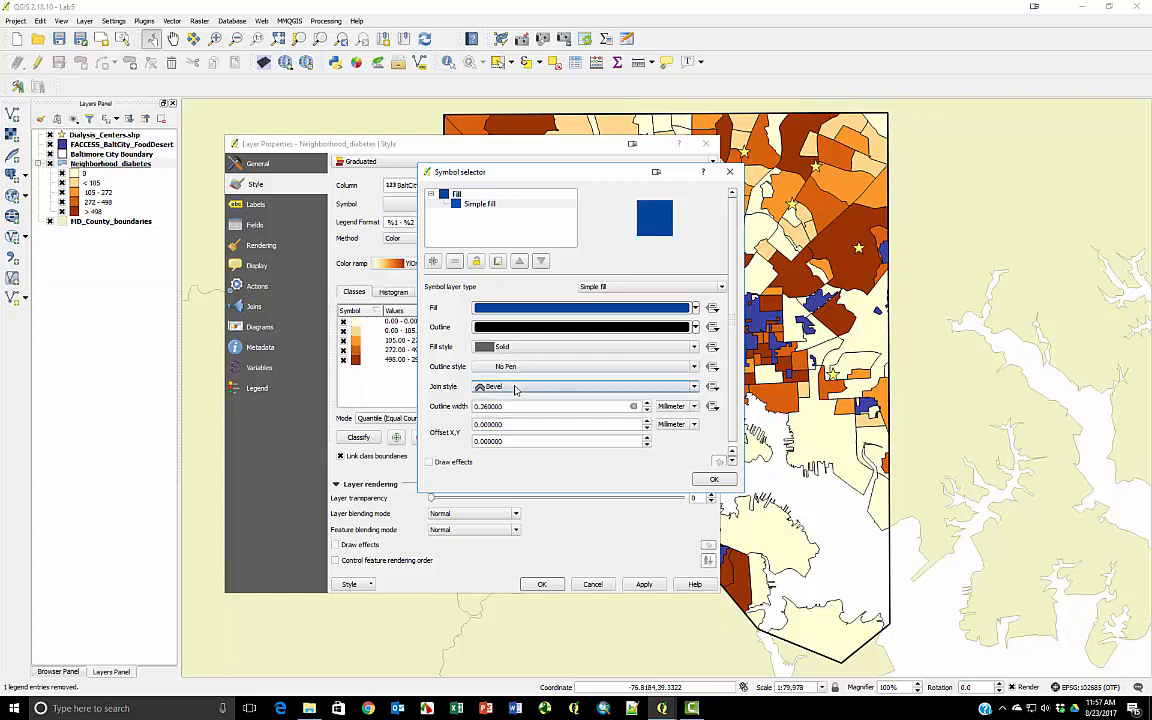
pyautogui.click(714, 479)
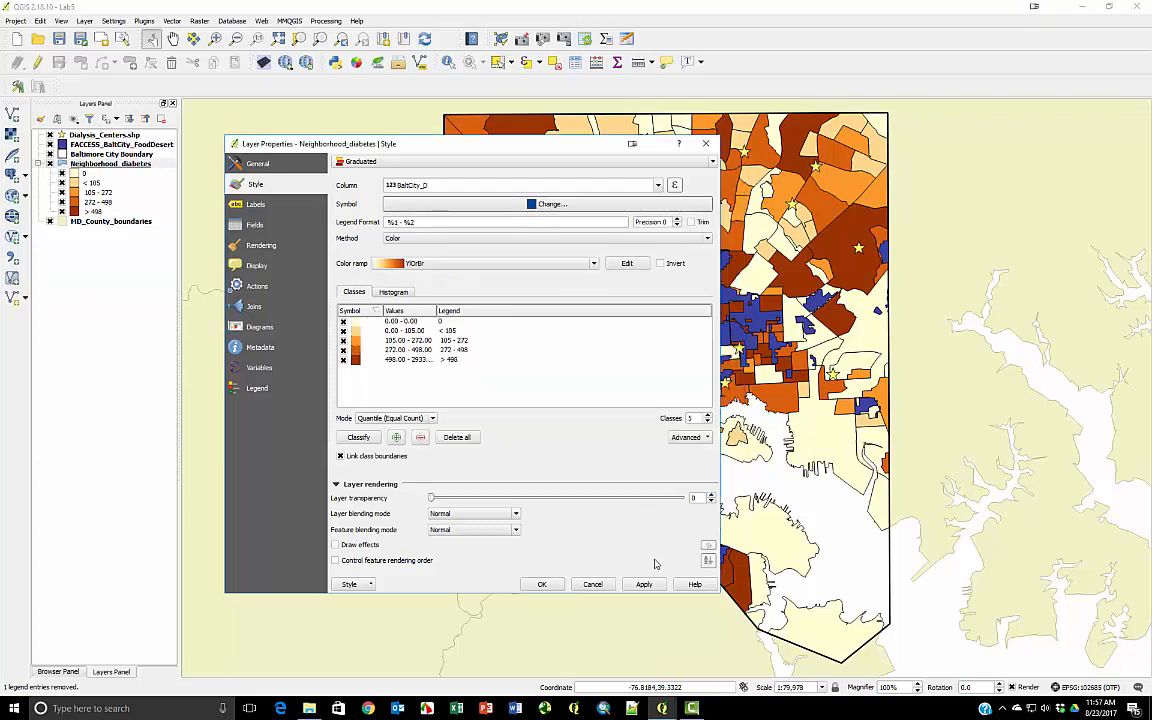
pyautogui.click(646, 585)
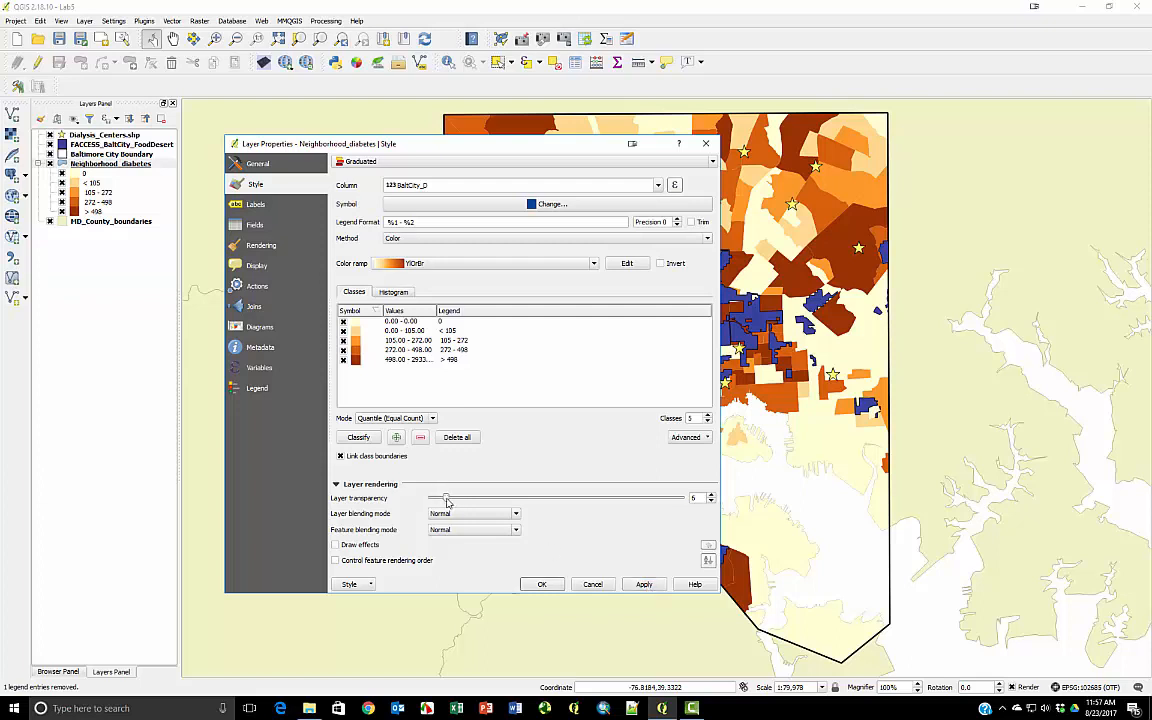
pyautogui.moveTo(432, 498); pyautogui.dragTo(506, 498)
pyautogui.click(541, 586)
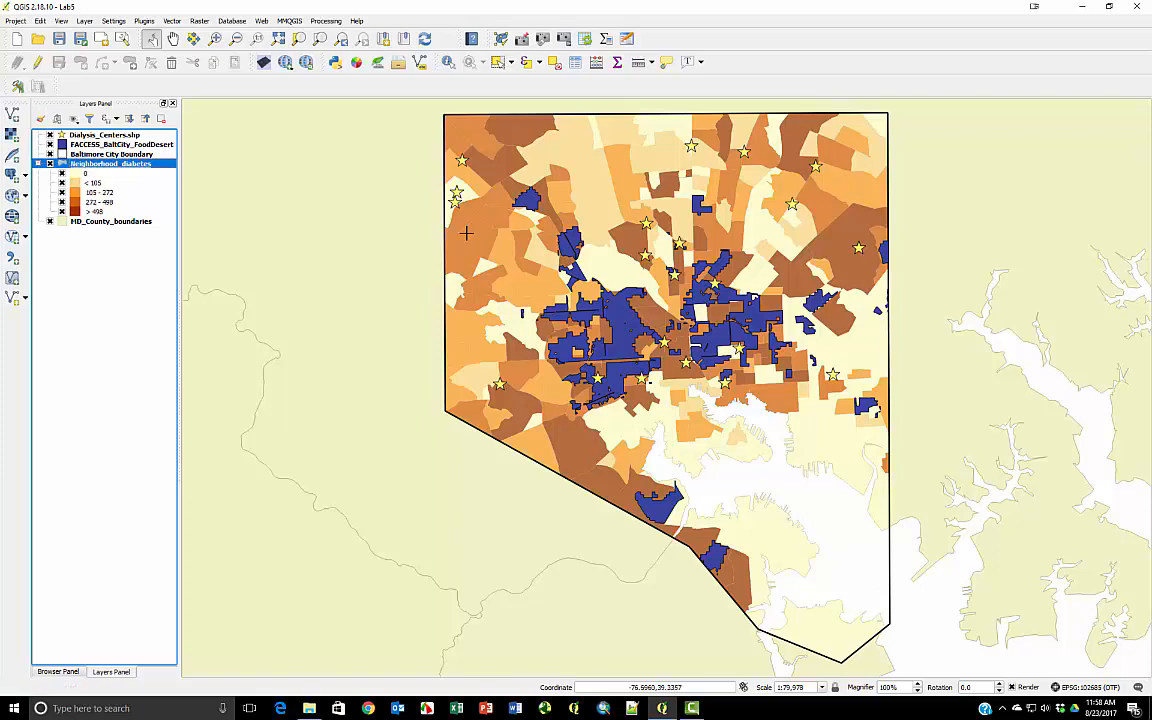
# Review the project's general settings, including the background color option
pyautogui.click(15, 20)
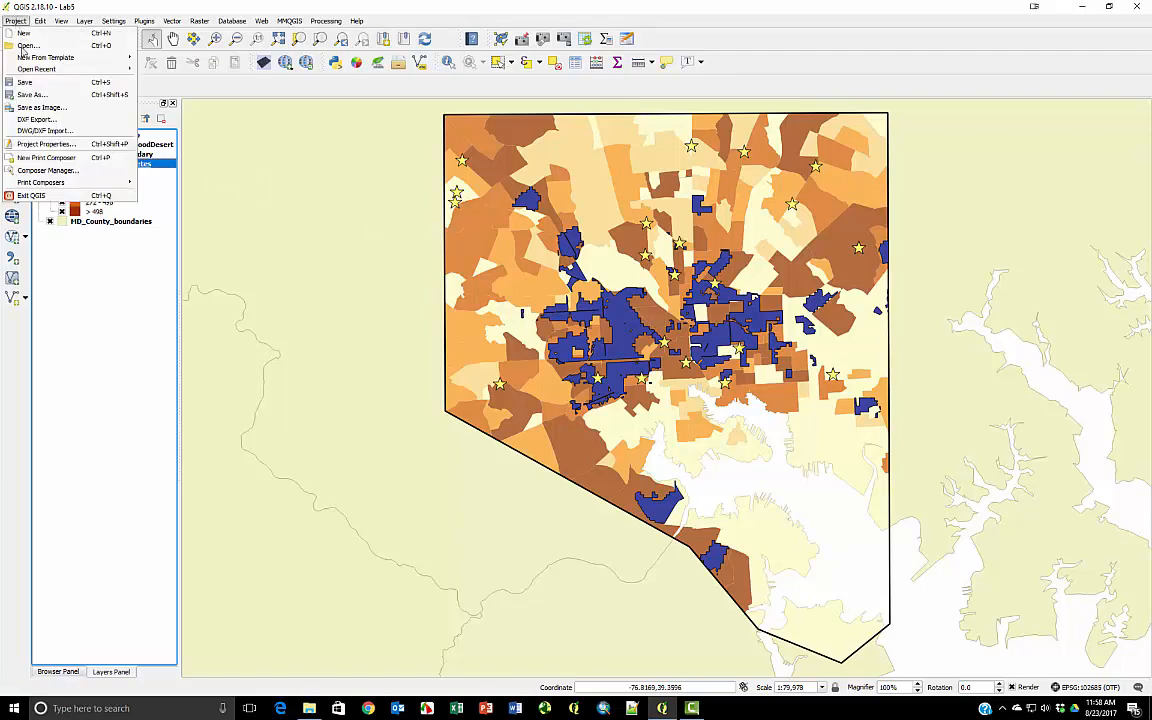
pyautogui.click(42, 145)
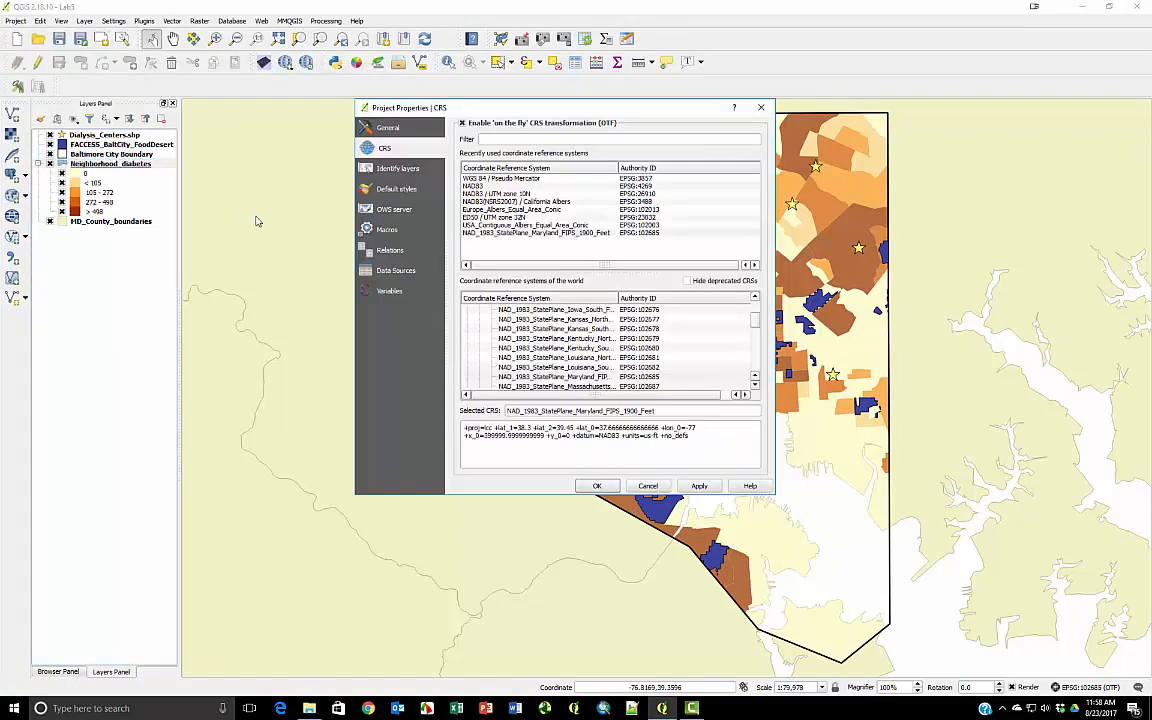
pyautogui.click(364, 122)
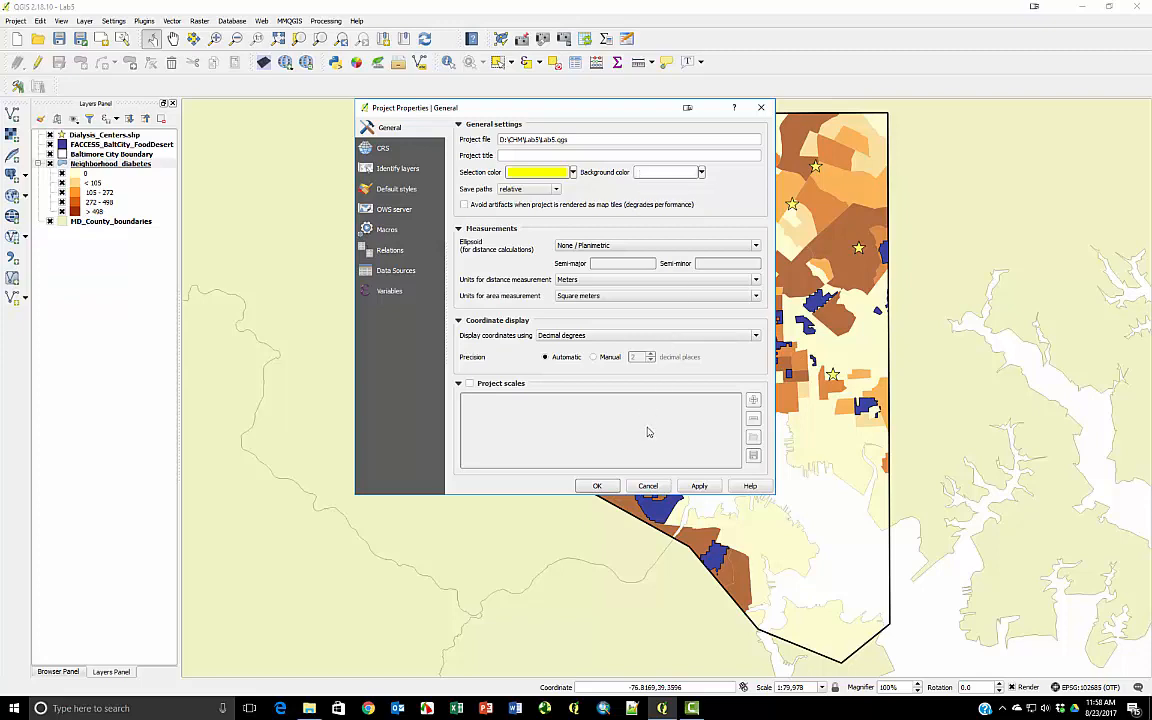
pyautogui.click(648, 485)
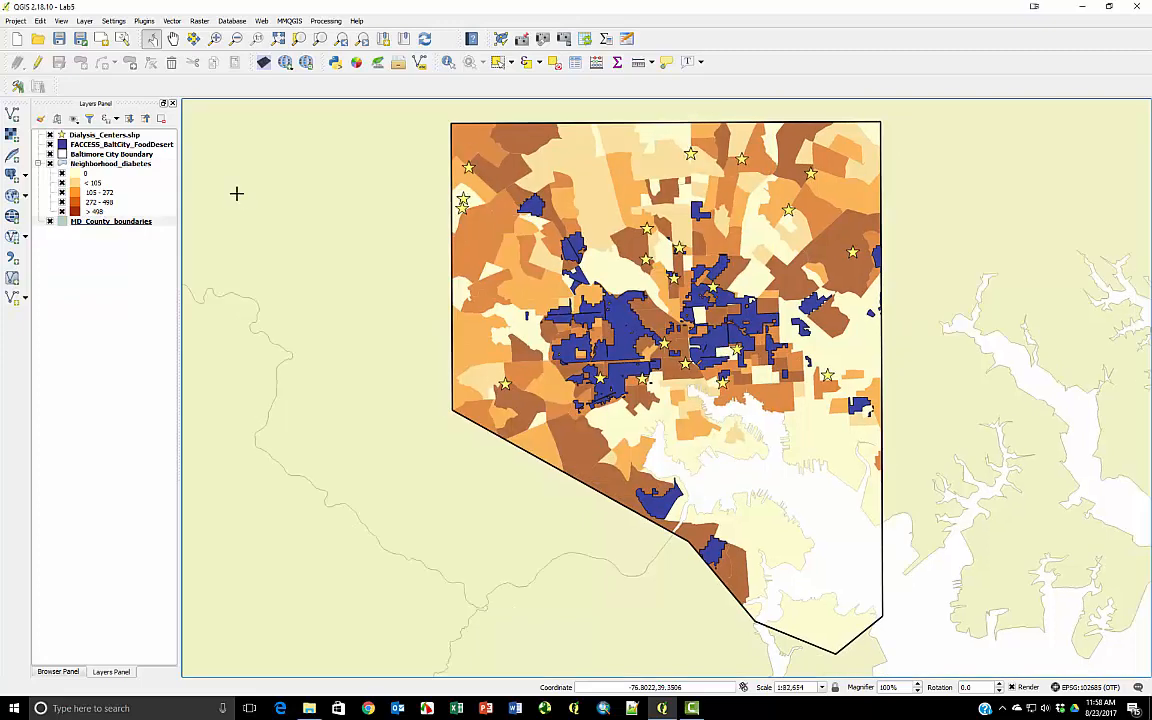
# Duplicate the MD_County_boundaries layer, place the copy directly above Neighborhood_diabetes, and make the copy visible
pyautogui.rightClick(108, 222)
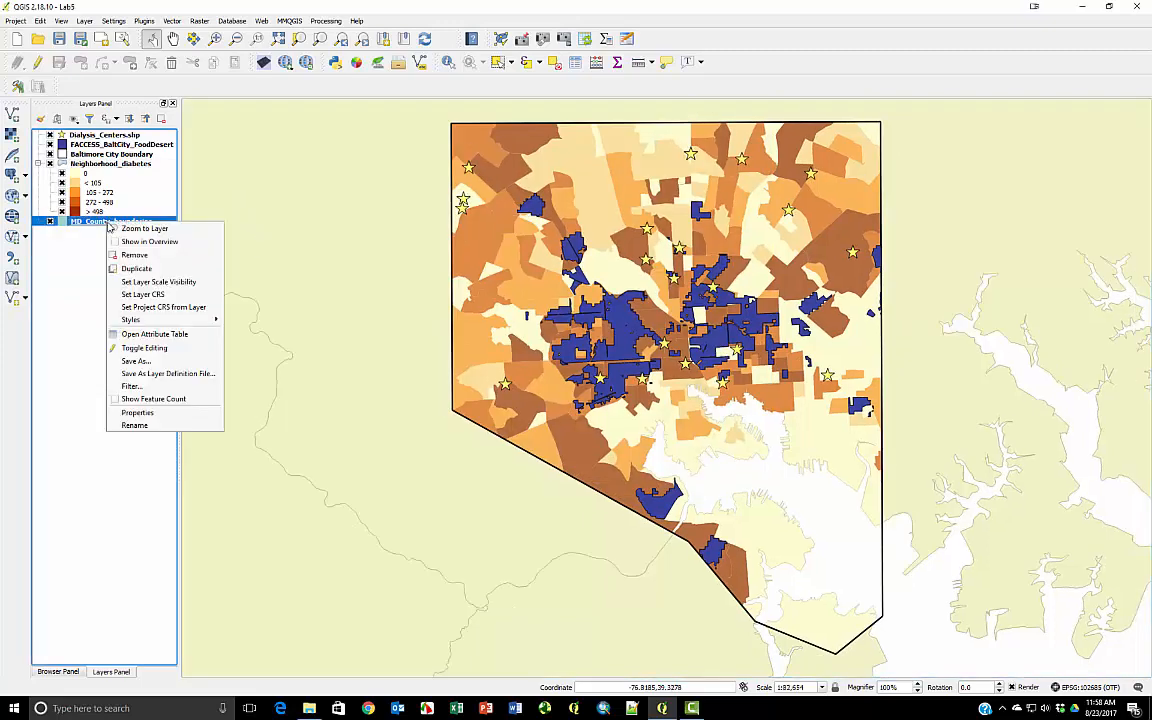
pyautogui.click(130, 268)
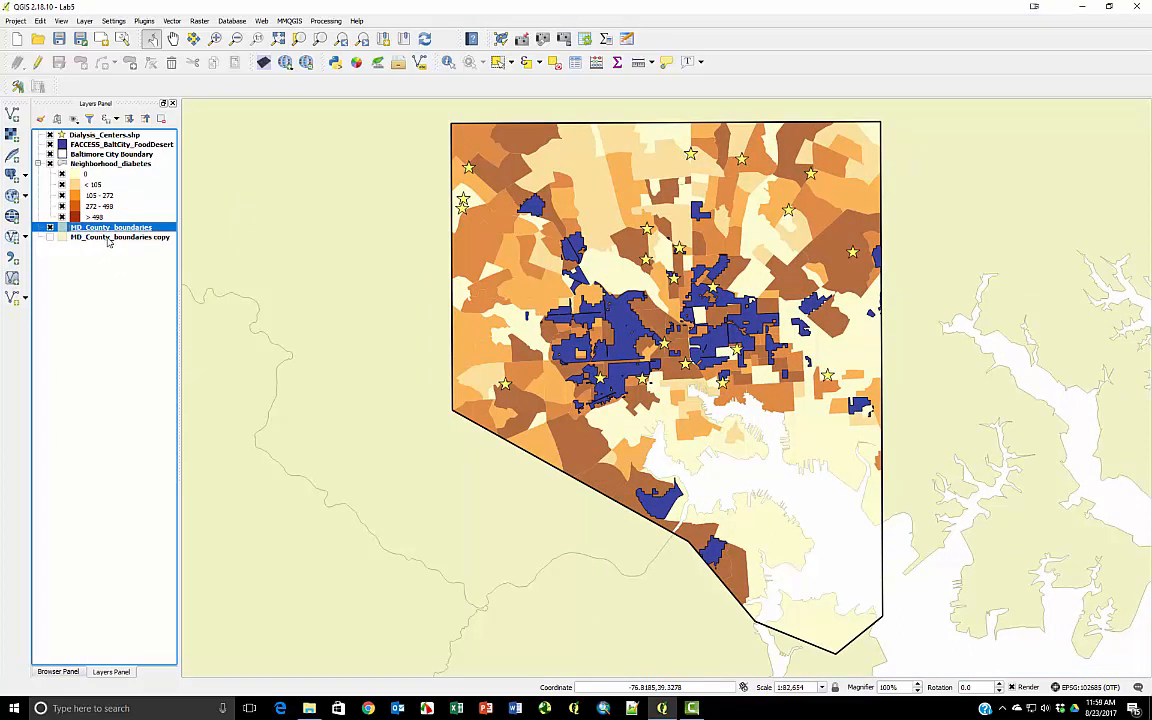
pyautogui.moveTo(110, 241); pyautogui.dragTo(98, 166)
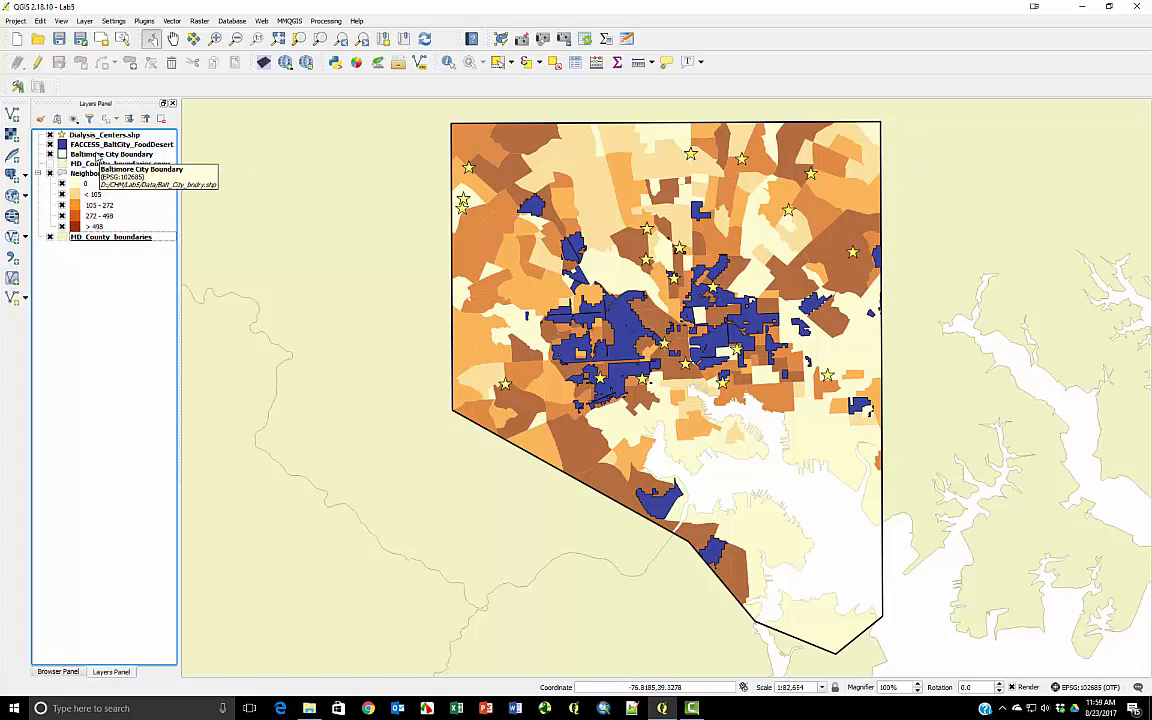
pyautogui.click(49, 163)
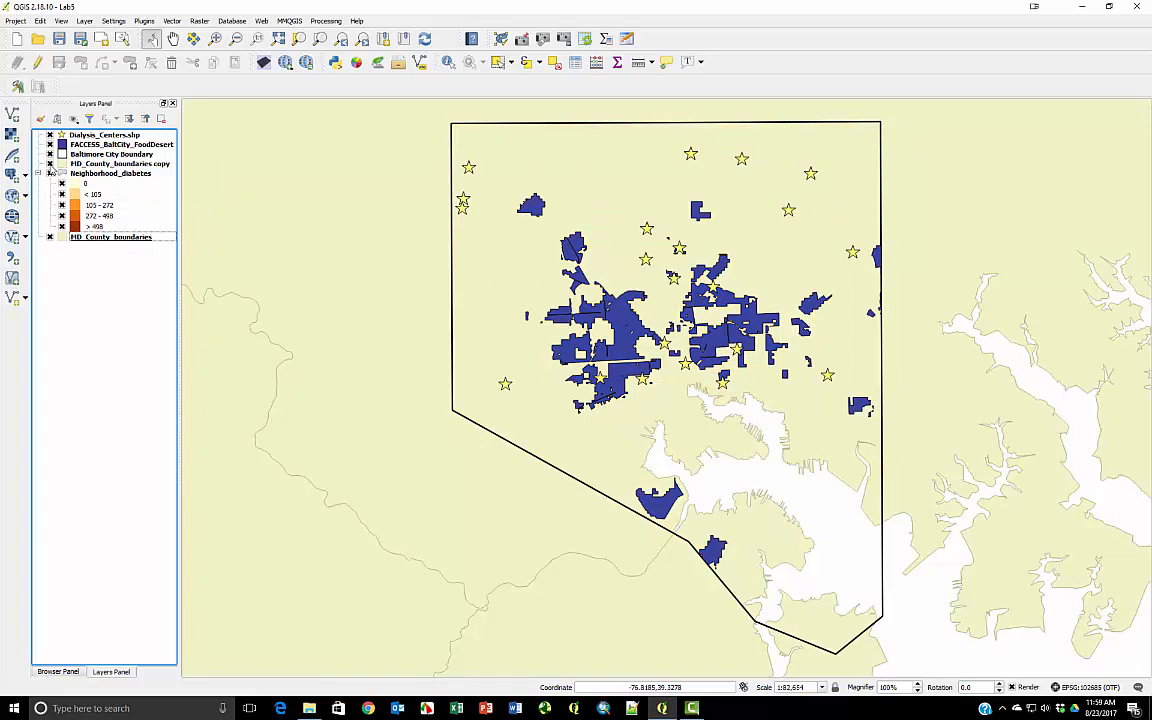
# Bring up live layer styling for MD_County_boundaries copy and switch its renderer to Inverted polygons
pyautogui.click(41, 119)
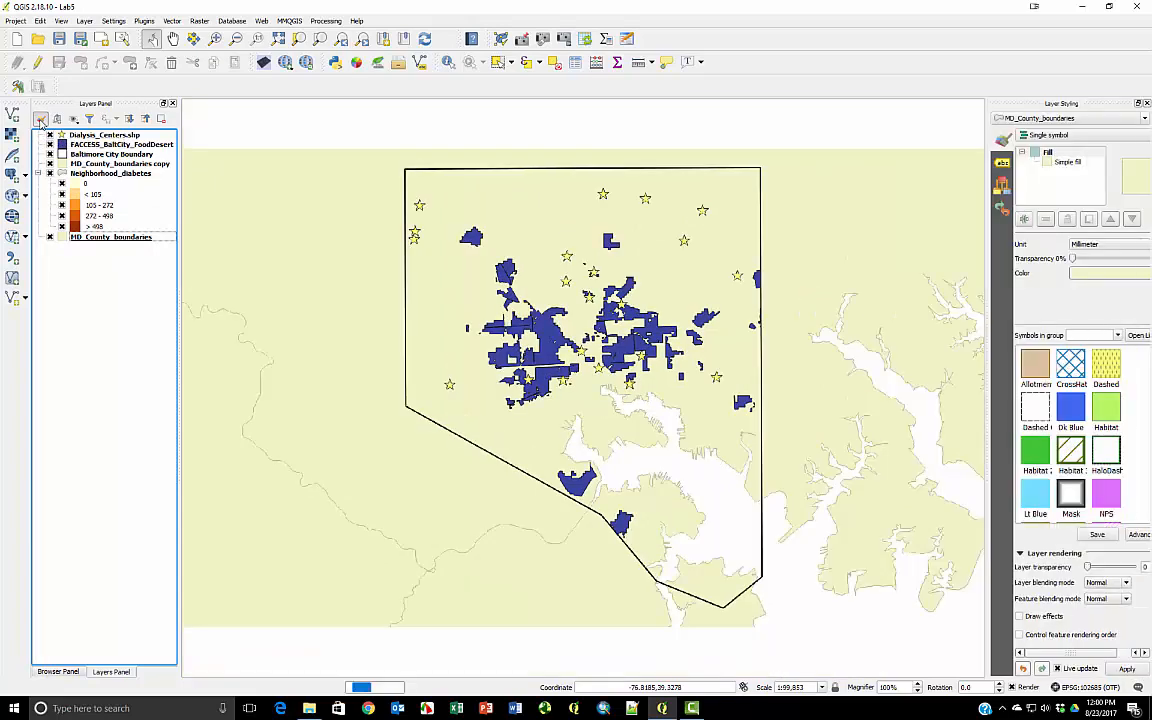
pyautogui.click(981, 369)
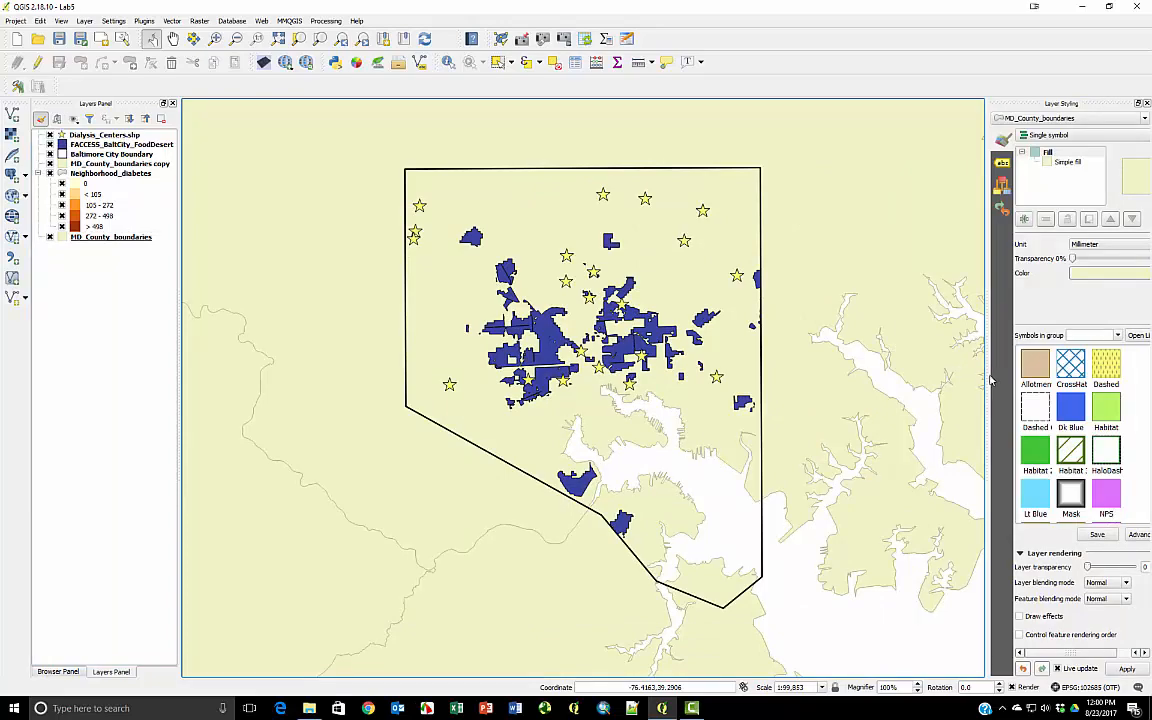
pyautogui.moveTo(987, 350); pyautogui.dragTo(845, 377)
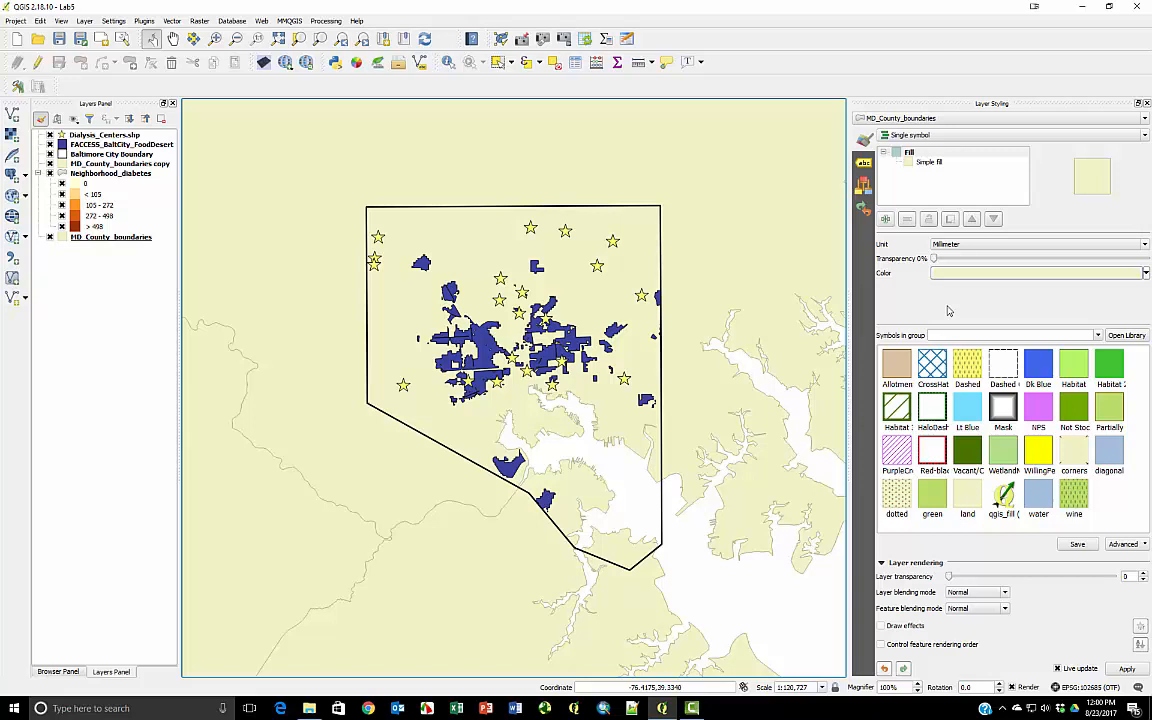
pyautogui.click(950, 119)
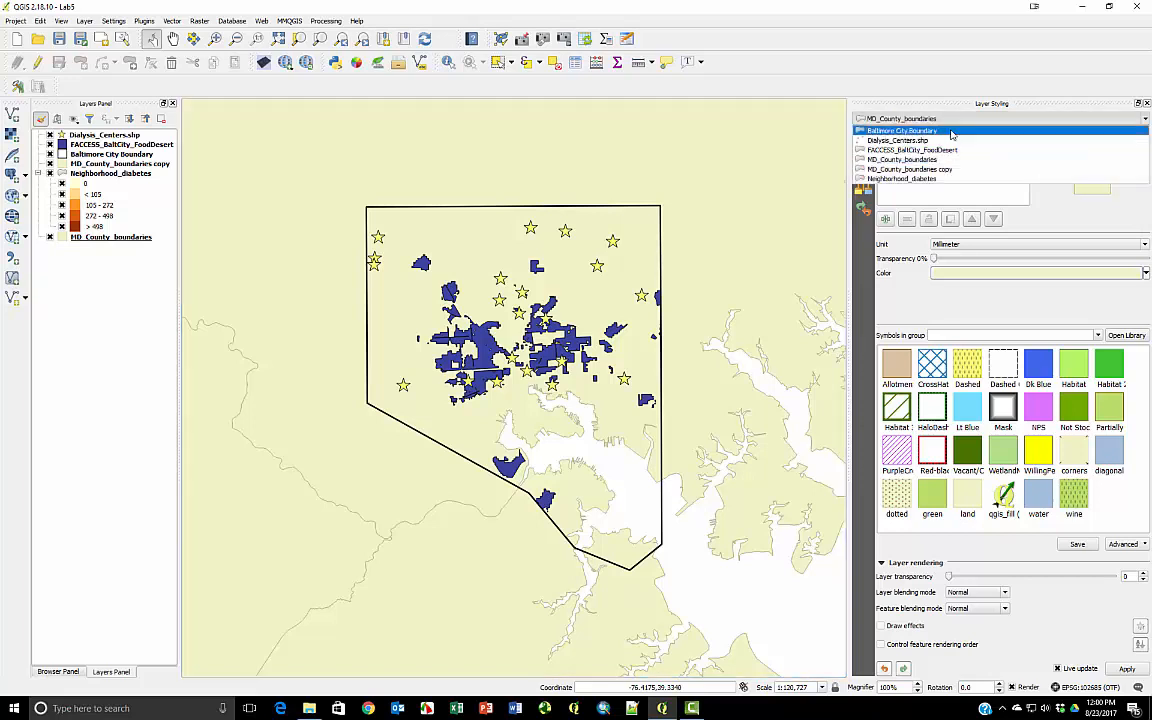
pyautogui.click(950, 169)
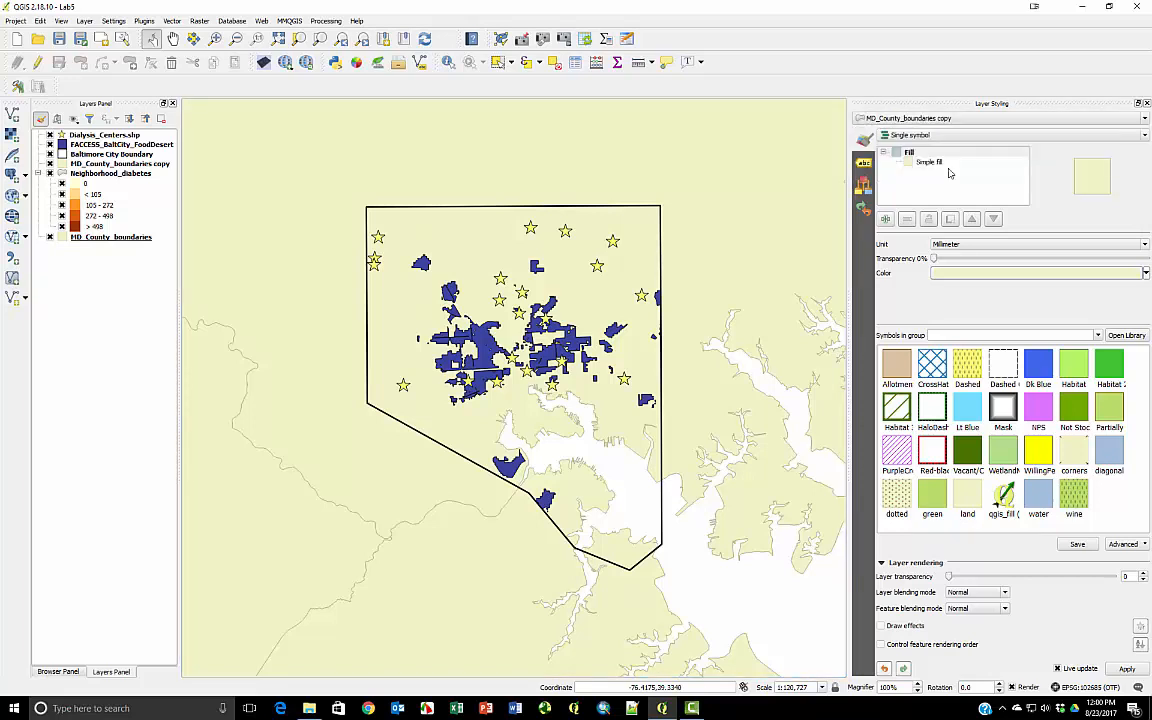
pyautogui.click(937, 135)
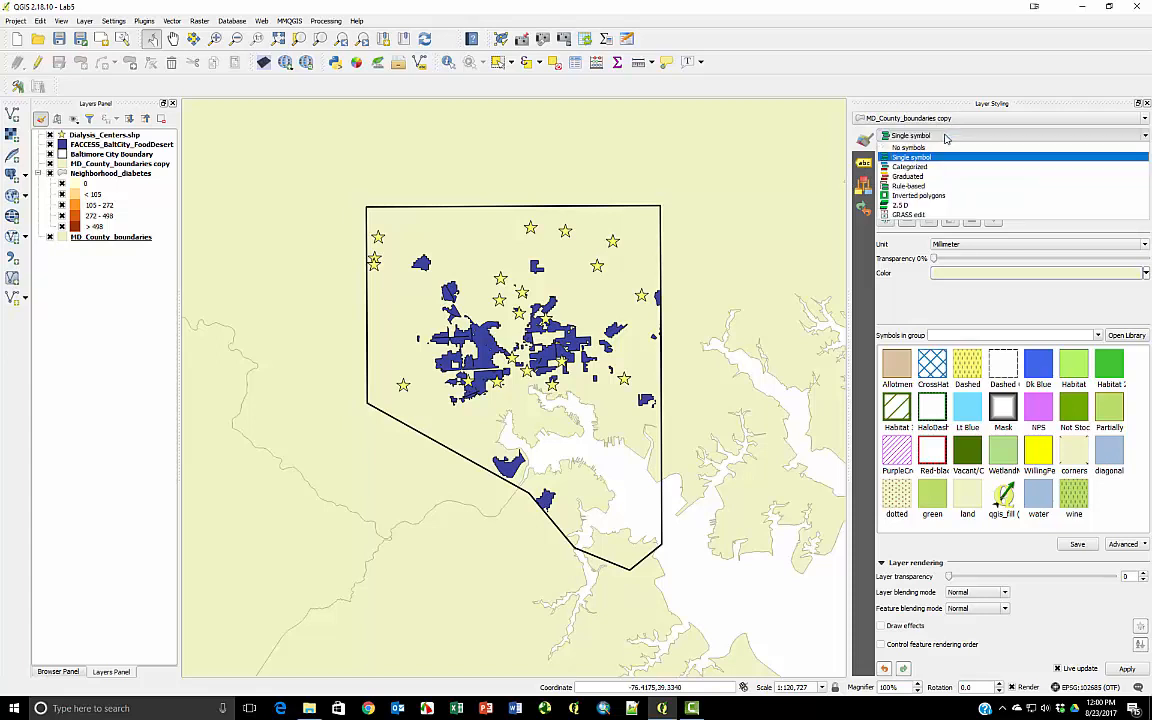
pyautogui.click(920, 197)
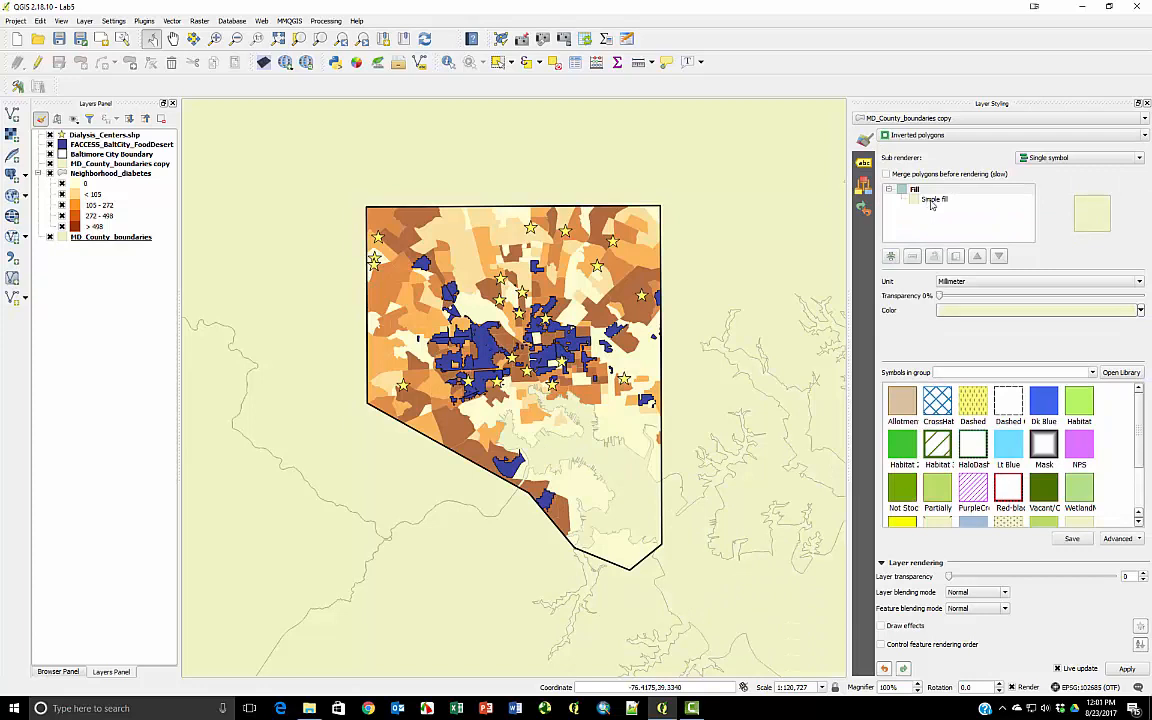
# Change the symbol layer type of the inverted polygons from simple fill to Shapeburst fill
pyautogui.click(930, 201)
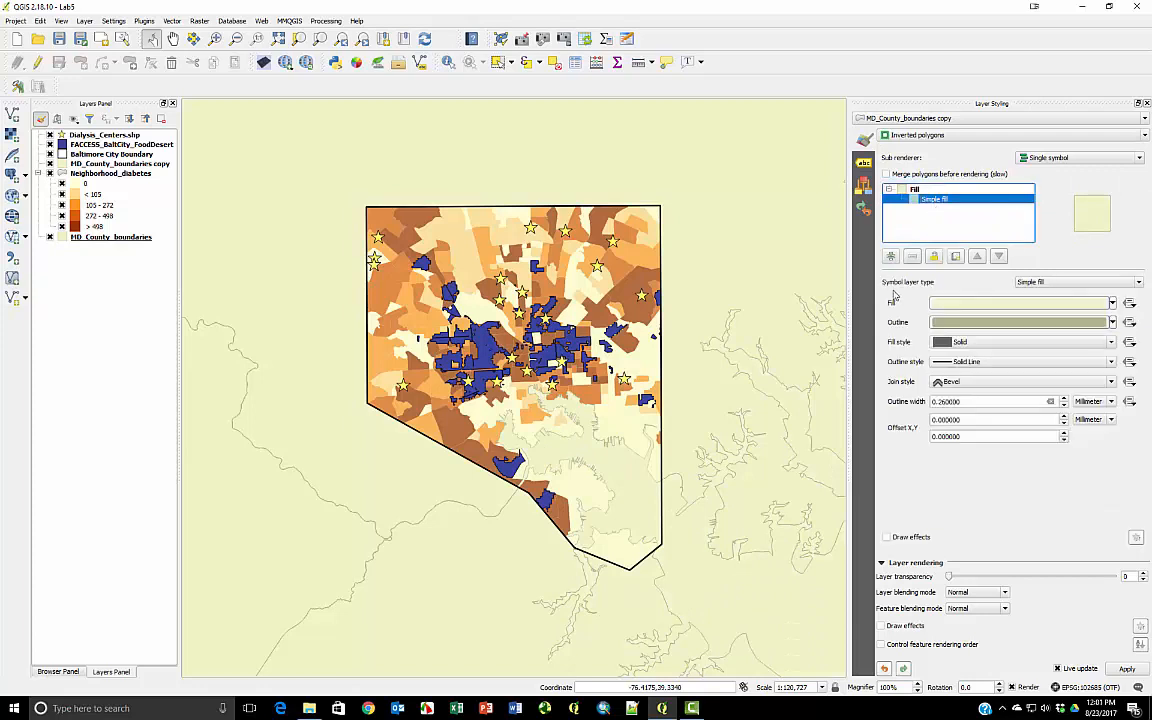
pyautogui.click(1060, 284)
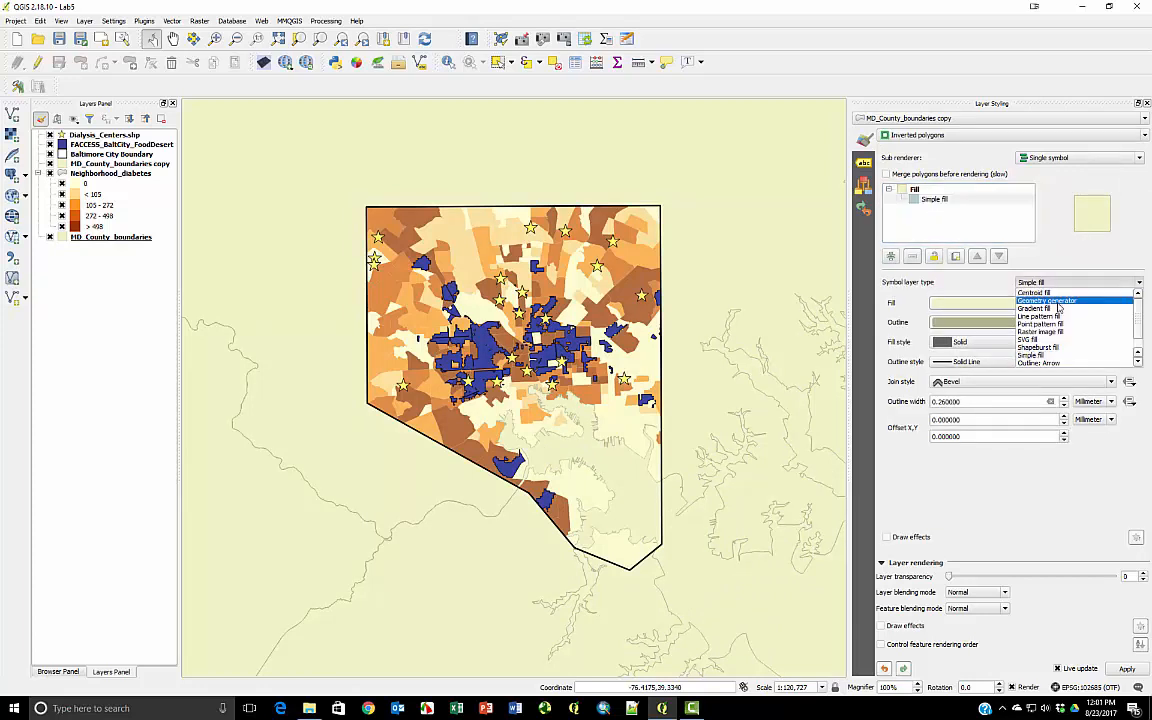
pyautogui.click(1040, 347)
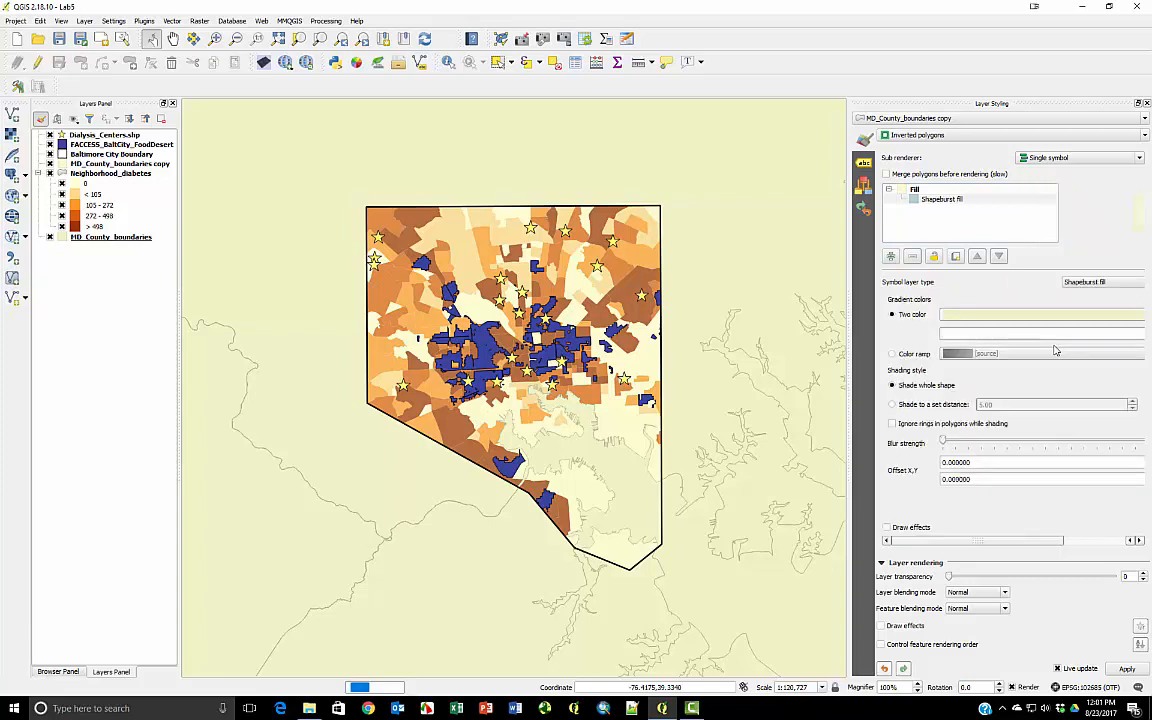
# Set the first gradient color of the MD_County_boundaries copy shapeburst fill to RGB 225, 255, 255
pyautogui.moveTo(849, 387); pyautogui.dragTo(746, 390)
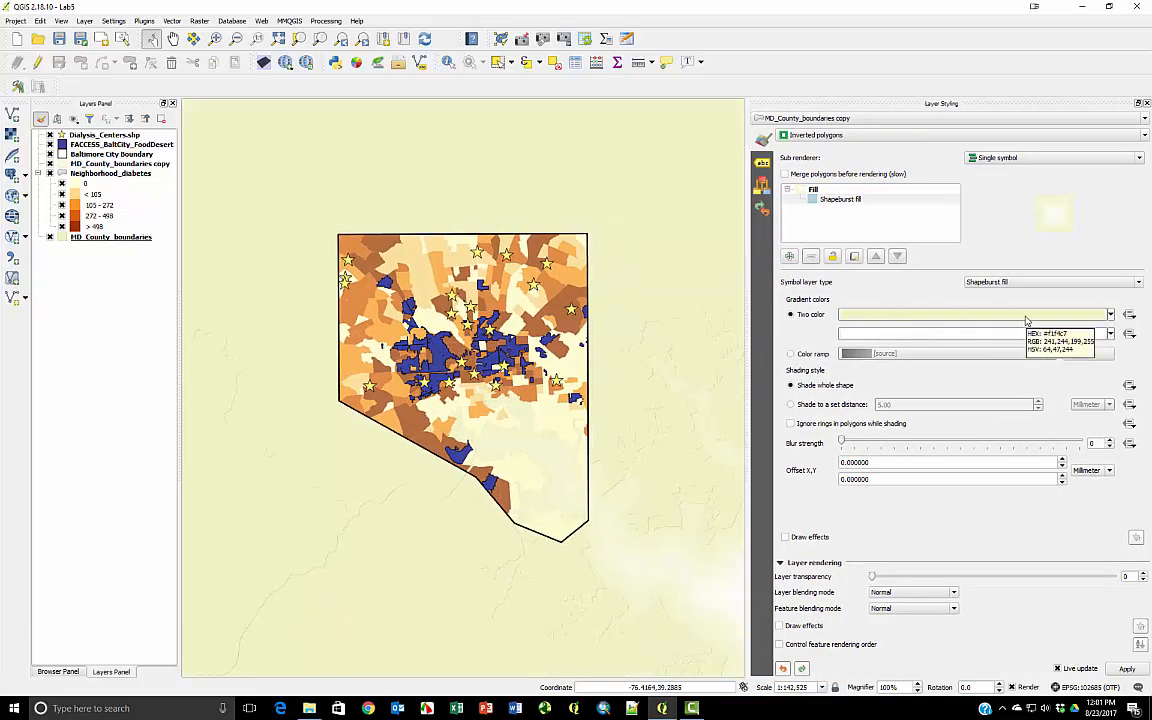
pyautogui.click(1110, 315)
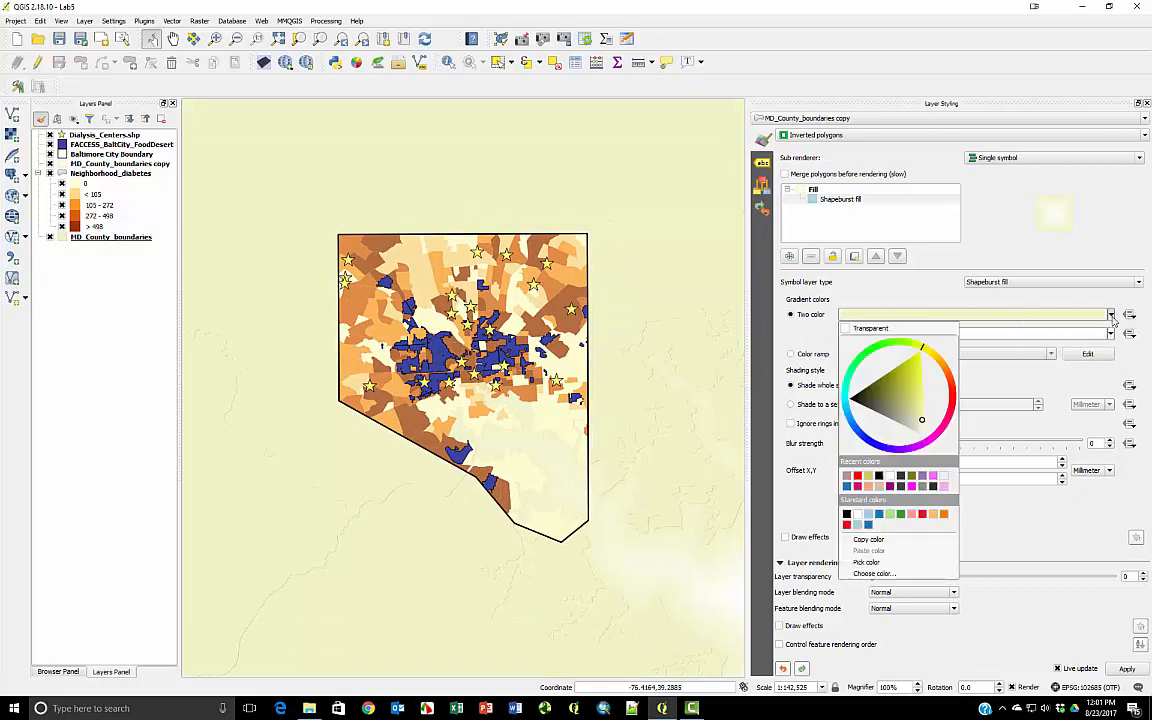
pyautogui.click(874, 575)
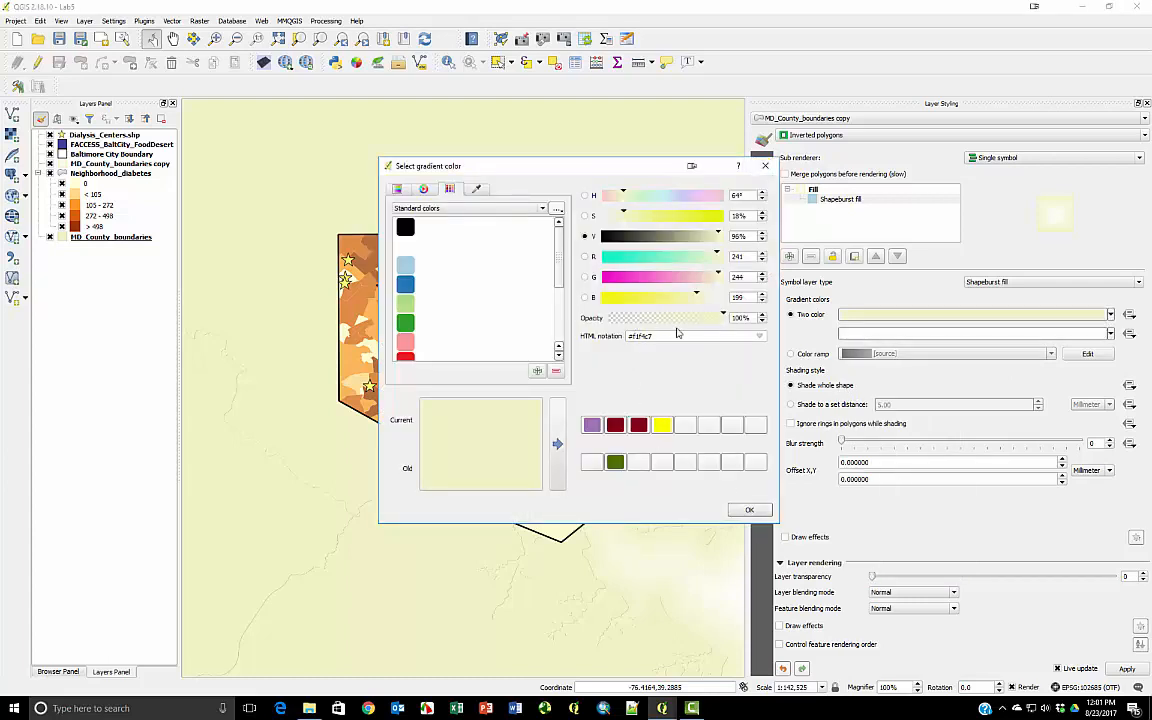
pyautogui.moveTo(748, 257); pyautogui.dragTo(684, 267)
pyautogui.write('27')
pyautogui.moveTo(748, 277); pyautogui.dragTo(686, 278)
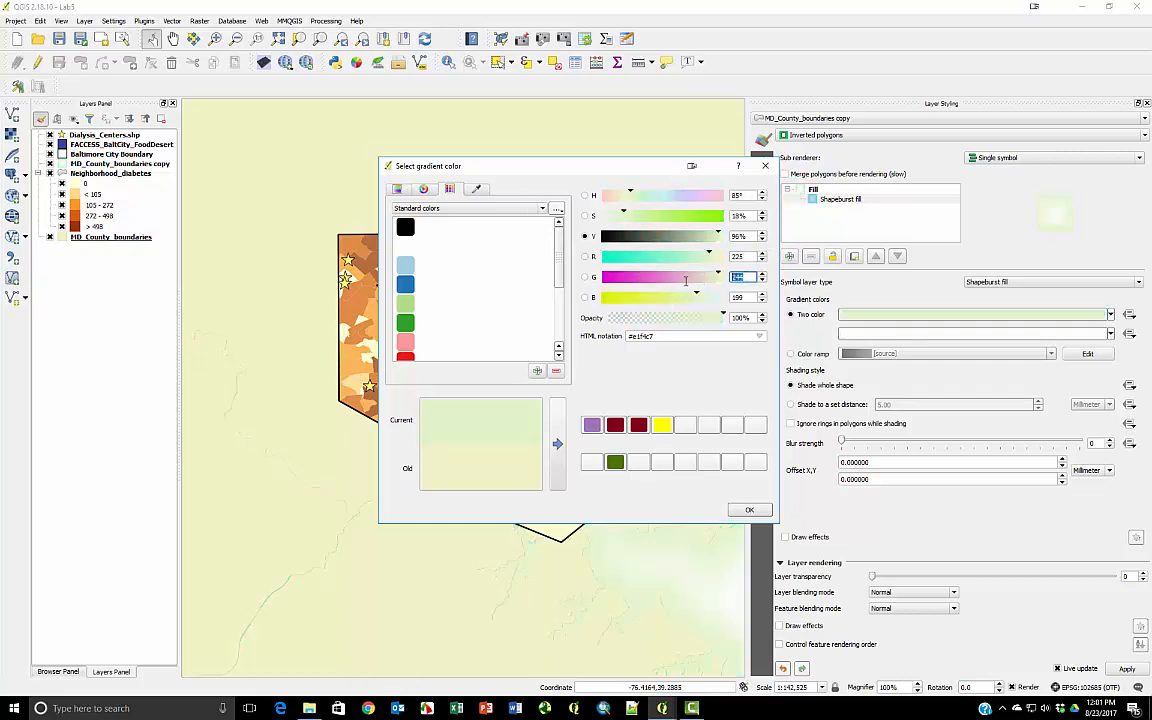
pyautogui.write('255')
pyautogui.press('Tab')
pyautogui.write('255')
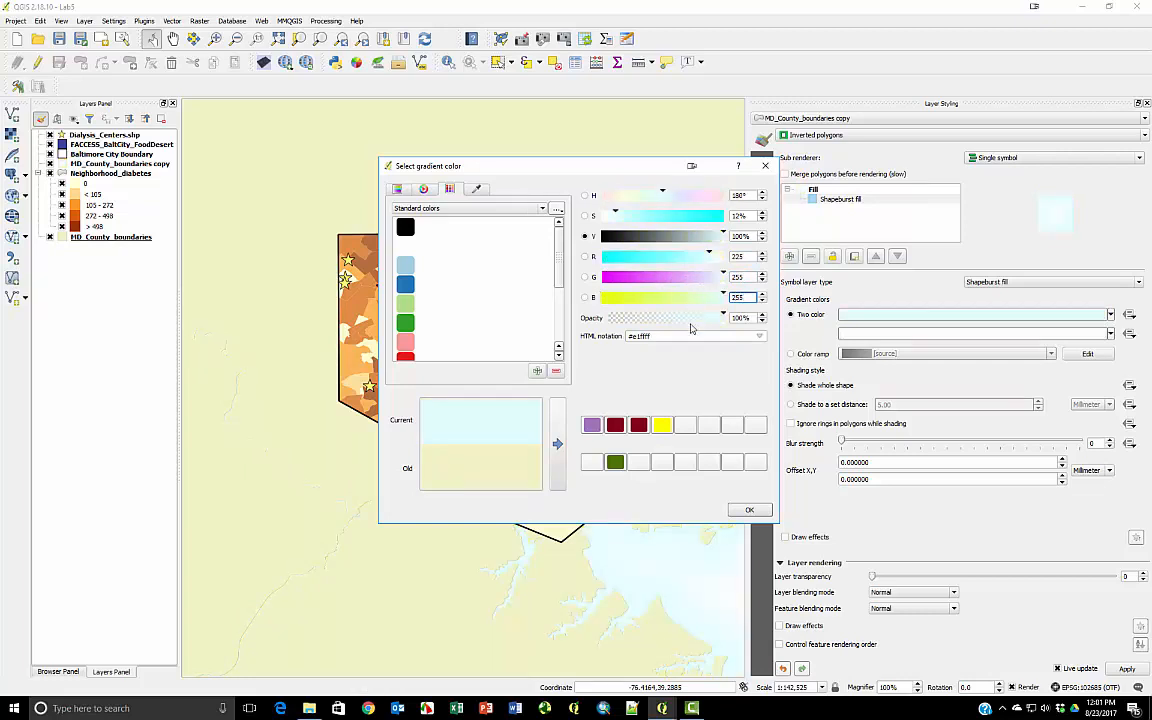
pyautogui.click(748, 509)
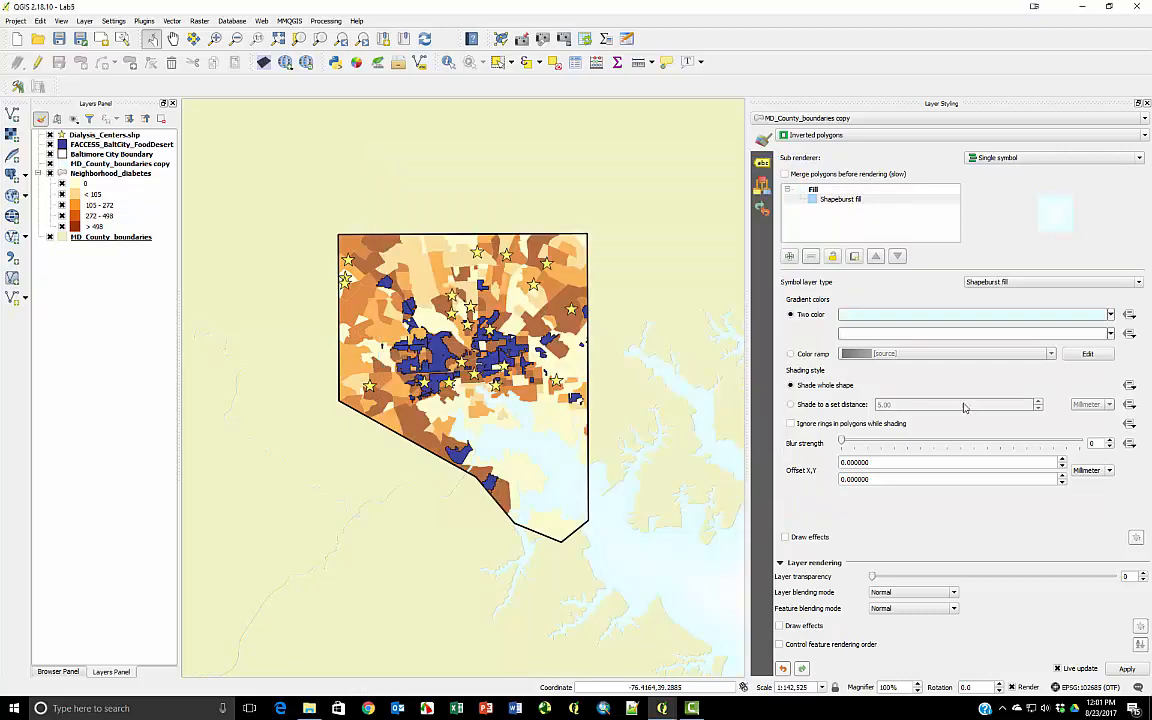
# Set the second gradient color of the shapeburst fill to RGB 166, 206, 227
pyautogui.click(1110, 334)
pyautogui.click(880, 591)
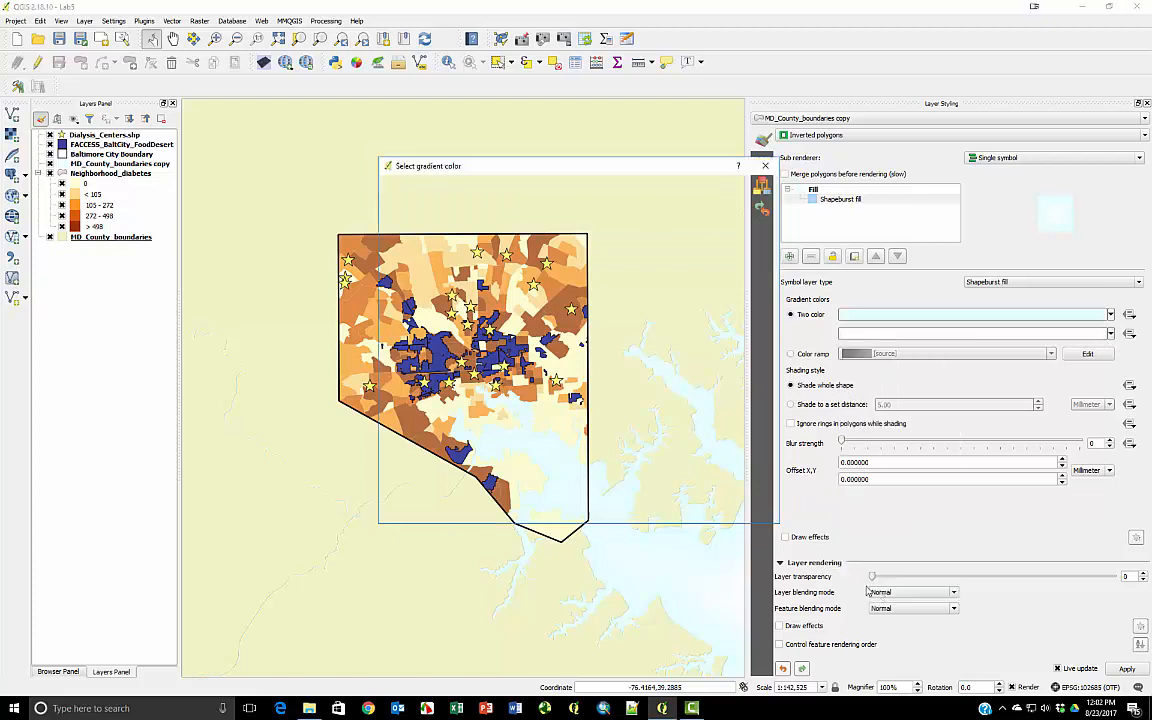
pyautogui.moveTo(742, 256); pyautogui.dragTo(587, 266)
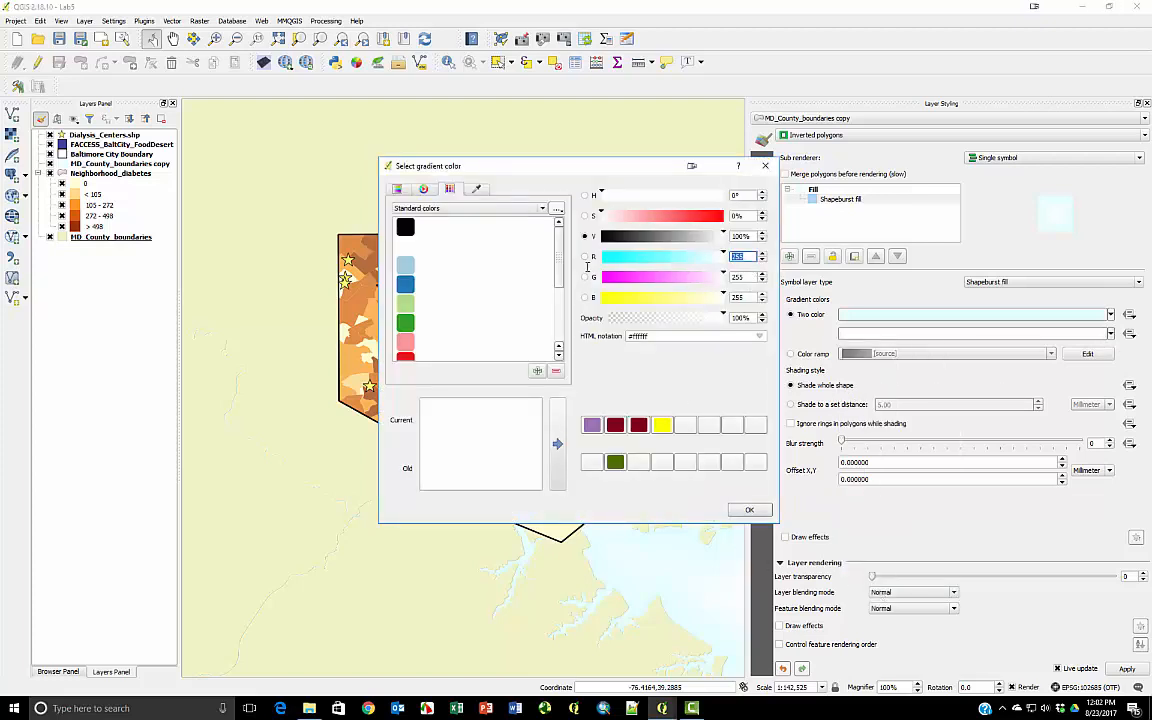
pyautogui.write('166')
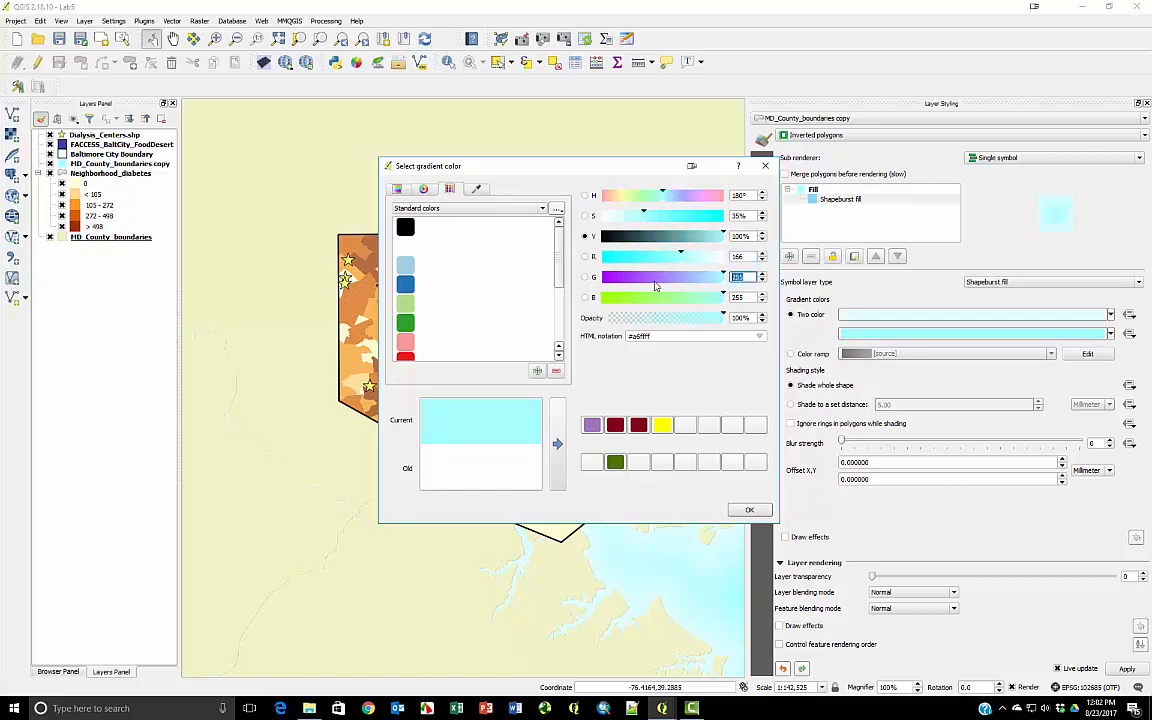
pyautogui.press('Tab')
pyautogui.write('206')
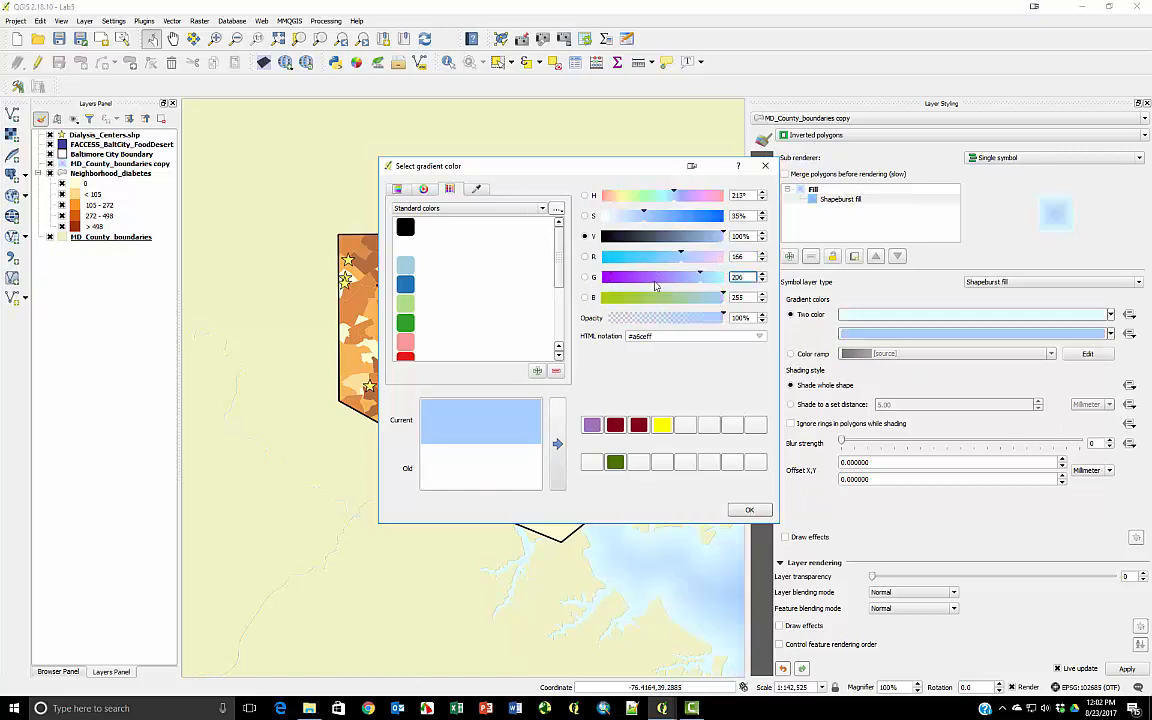
pyautogui.press('Tab')
pyautogui.write('2')
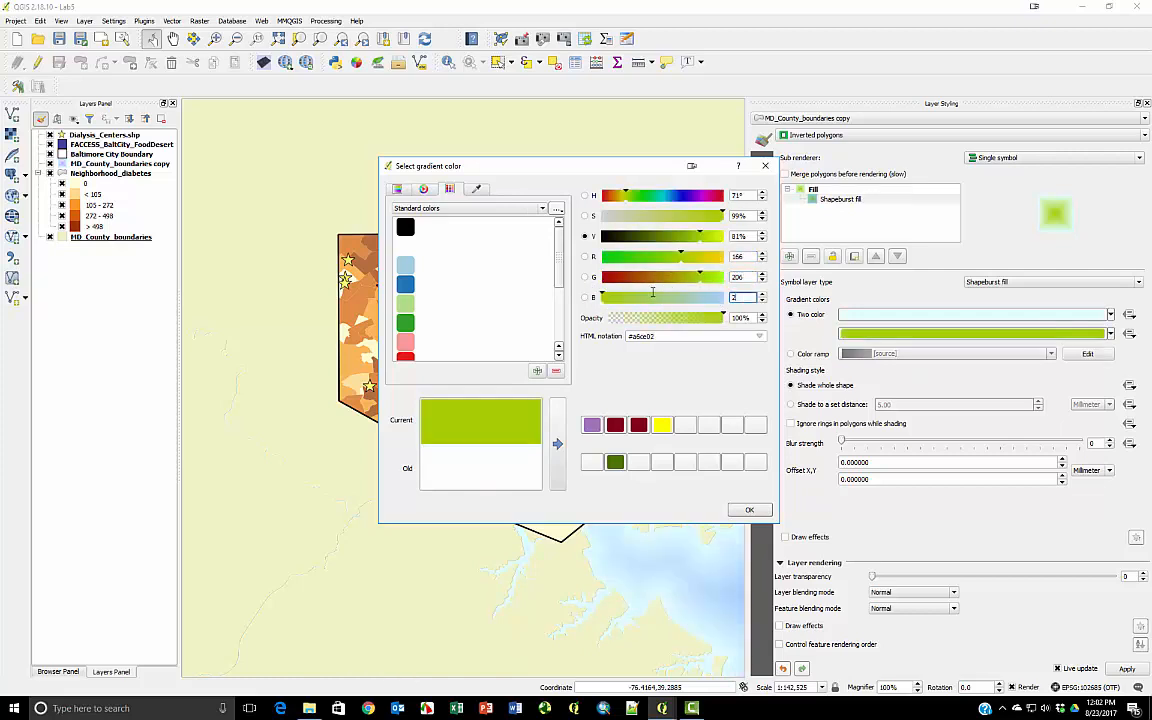
pyautogui.write('27')
pyautogui.click(735, 512)
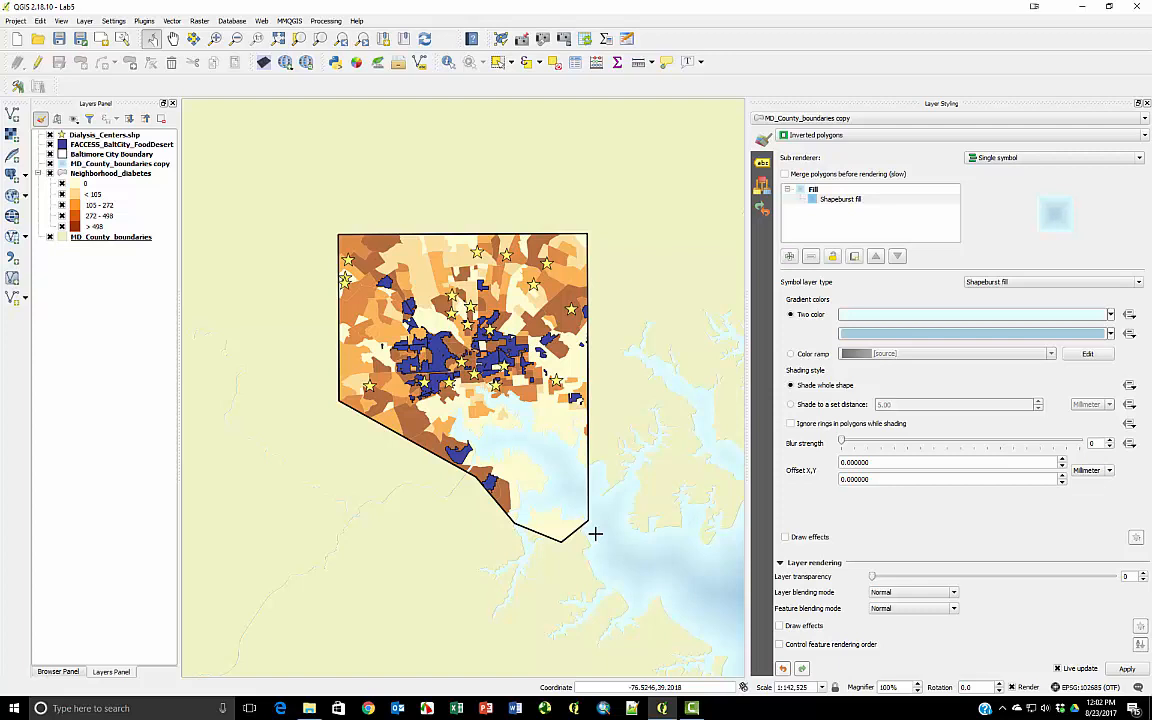
# Shade the shapeburst fill to a set distance of 12 mm and increase its blur strength
pyautogui.click(791, 405)
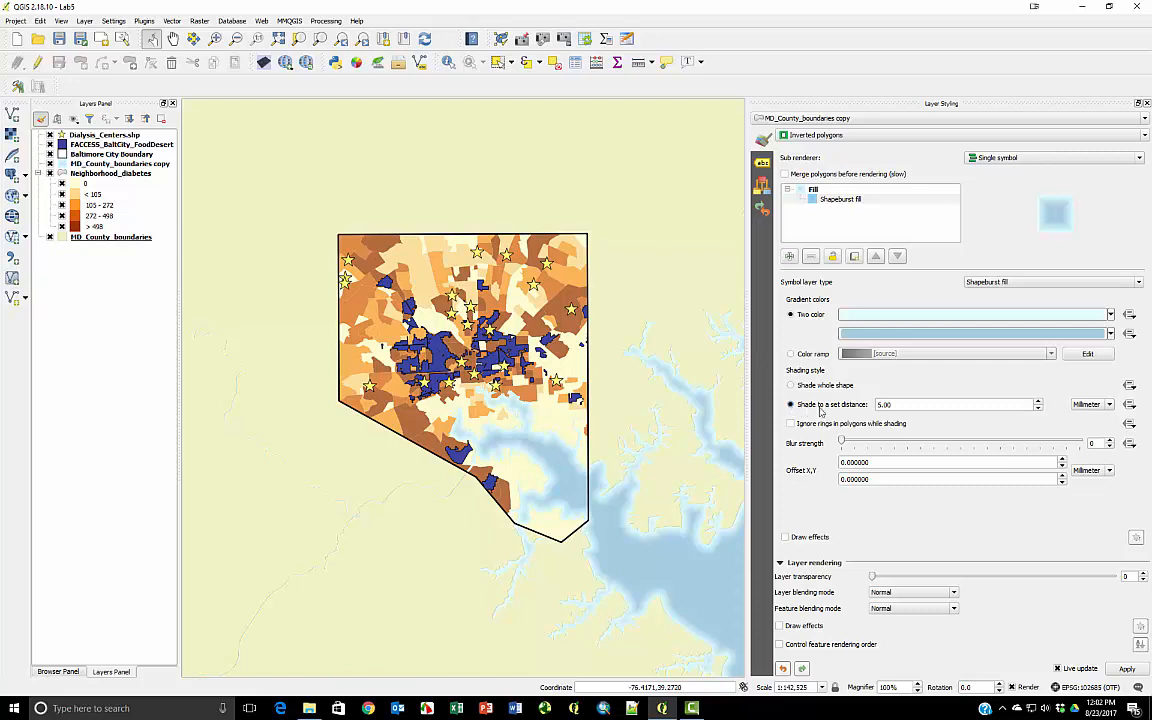
pyautogui.moveTo(883, 405); pyautogui.dragTo(856, 409)
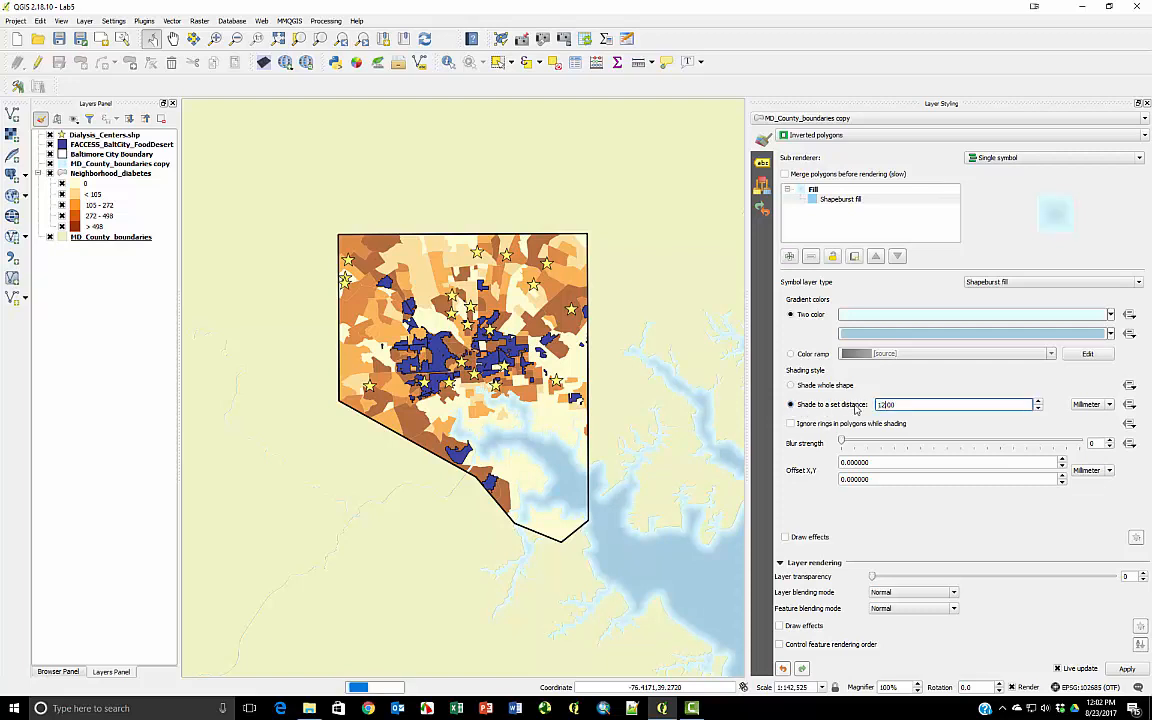
pyautogui.write('12')
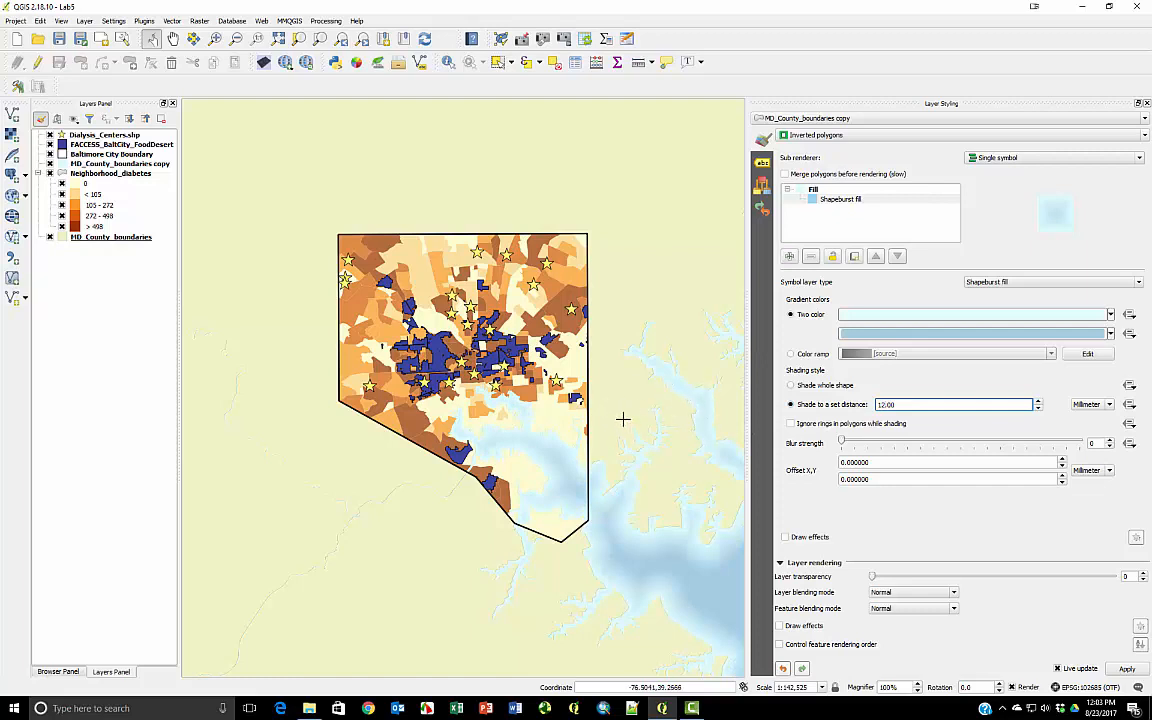
pyautogui.click(1078, 449)
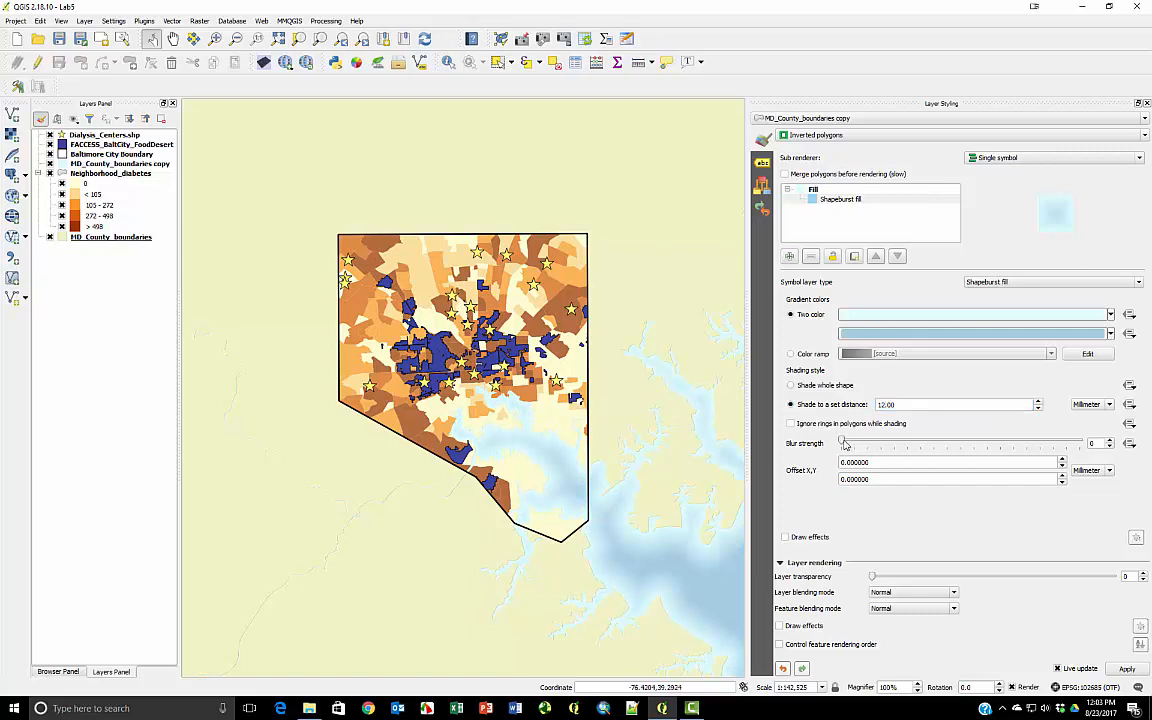
pyautogui.moveTo(842, 443); pyautogui.dragTo(921, 446)
# Add a symbol layer above the shapeburst fill and change its type to Outline: Simple line
pyautogui.click(789, 257)
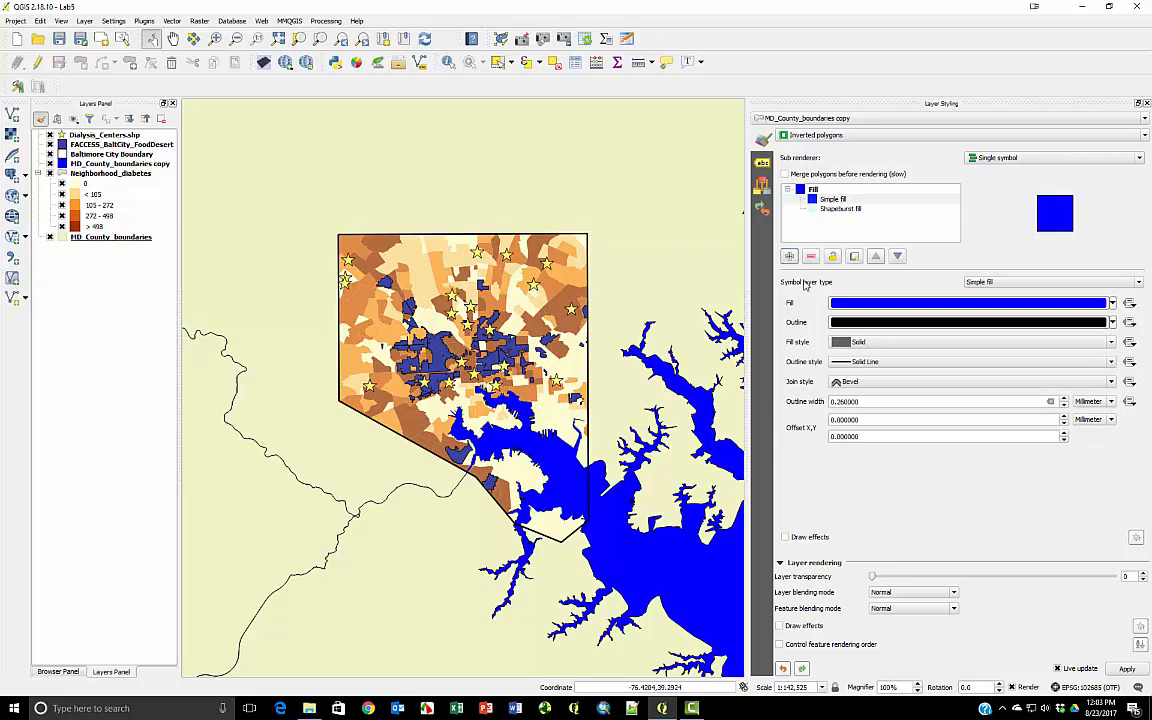
pyautogui.click(980, 283)
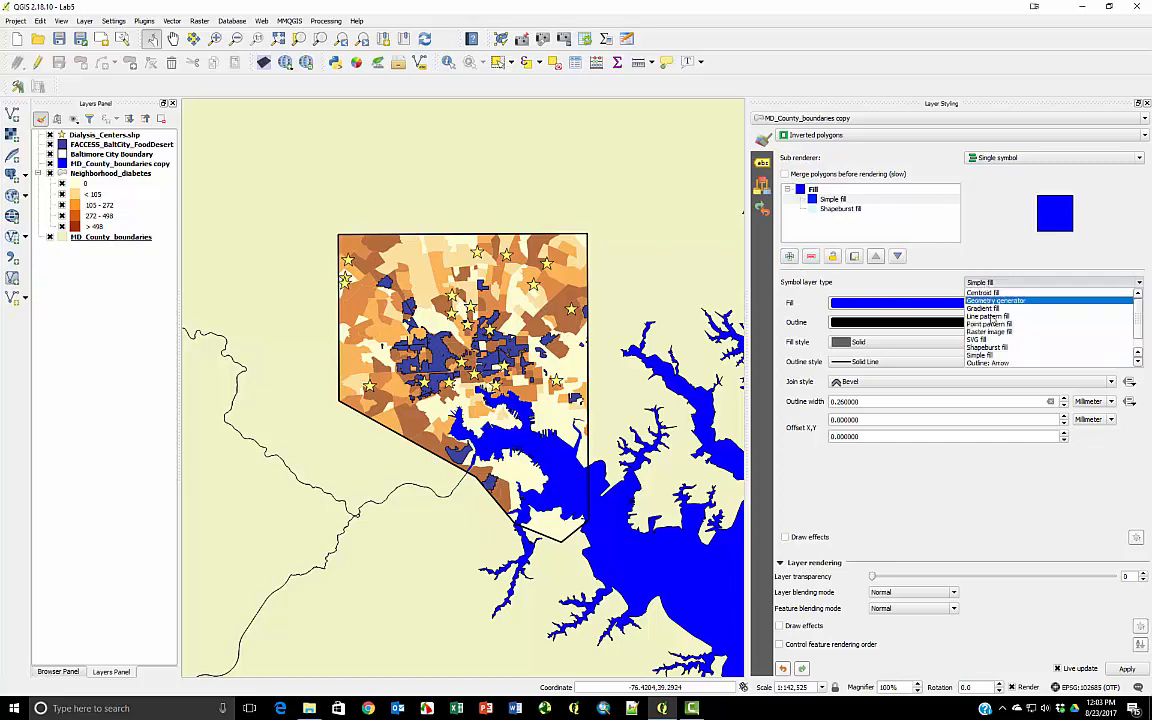
pyautogui.click(992, 357)
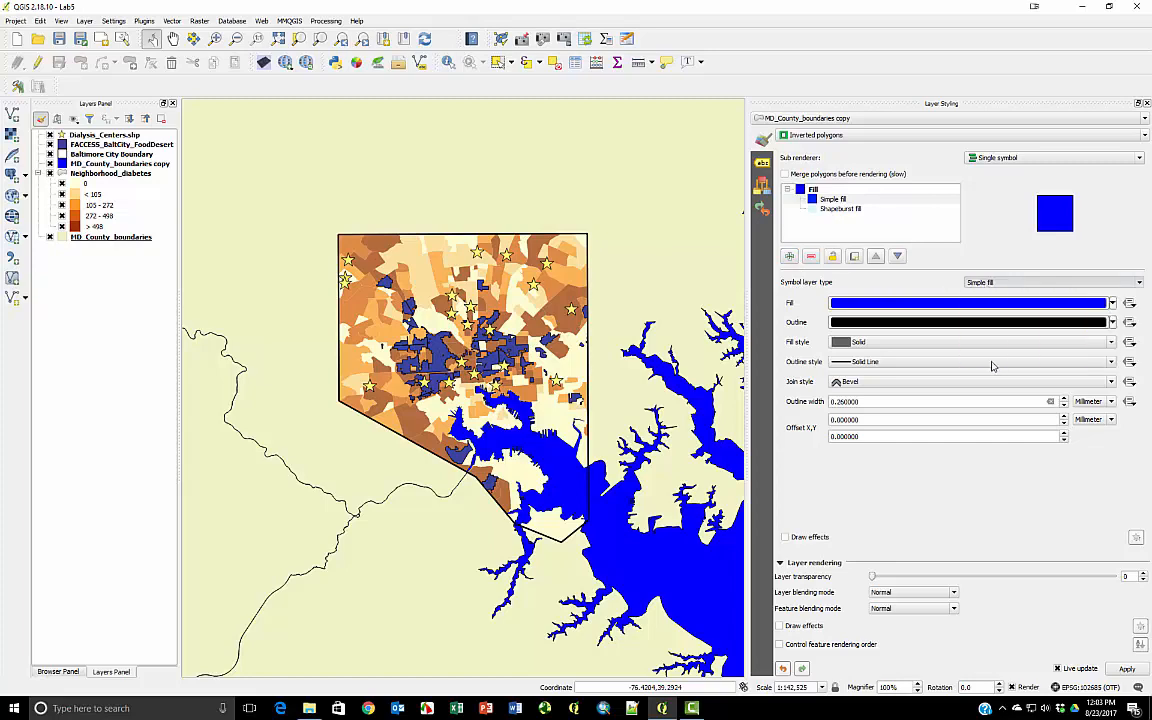
# Set the simple line outline color to RGB 31, 120, 180
pyautogui.click(1111, 303)
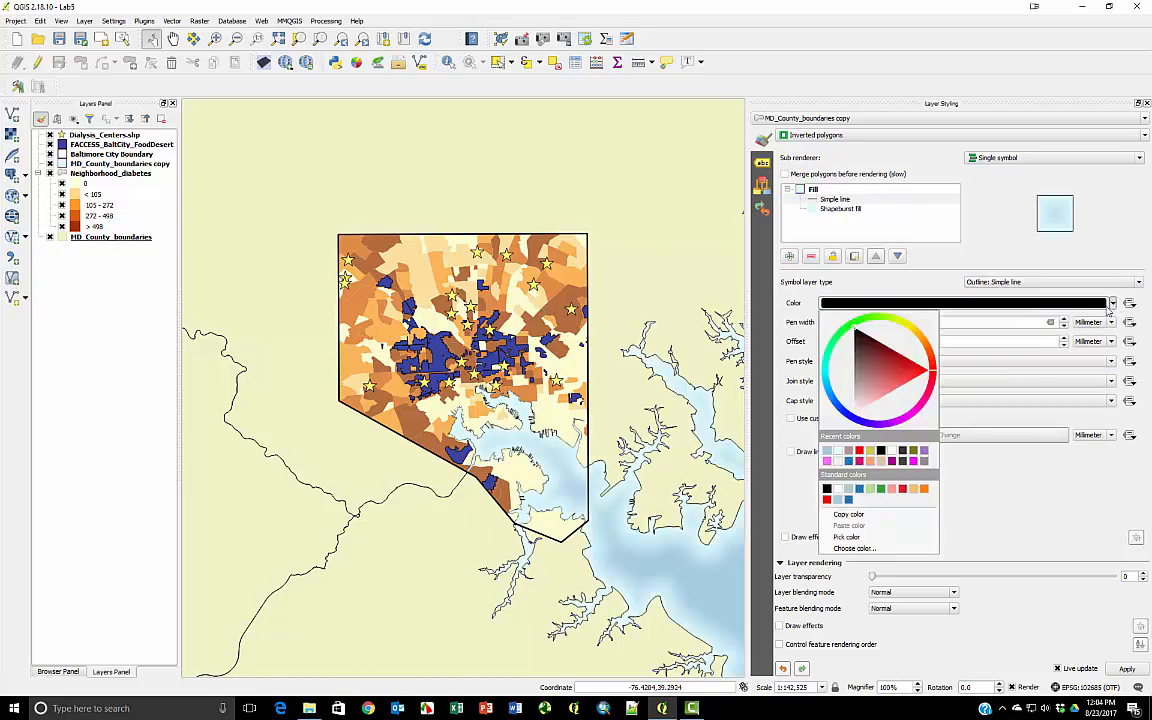
pyautogui.click(854, 548)
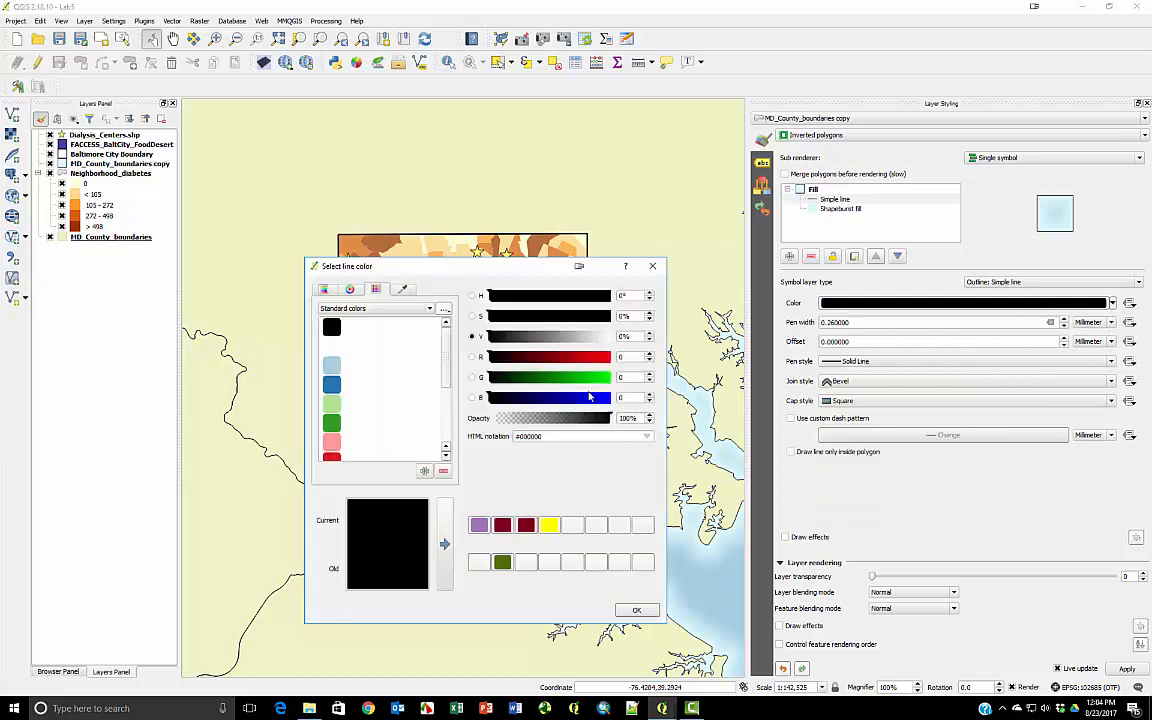
pyautogui.moveTo(627, 358); pyautogui.dragTo(561, 362)
pyautogui.write('31')
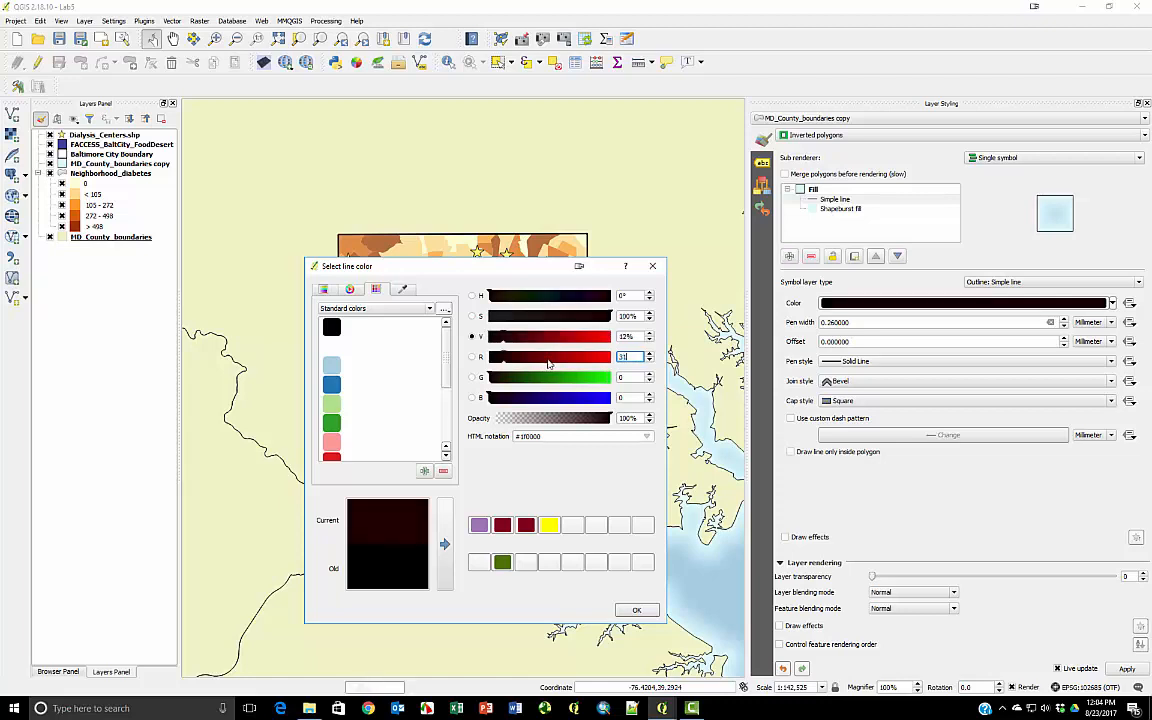
pyautogui.press('Tab')
pyautogui.write('120')
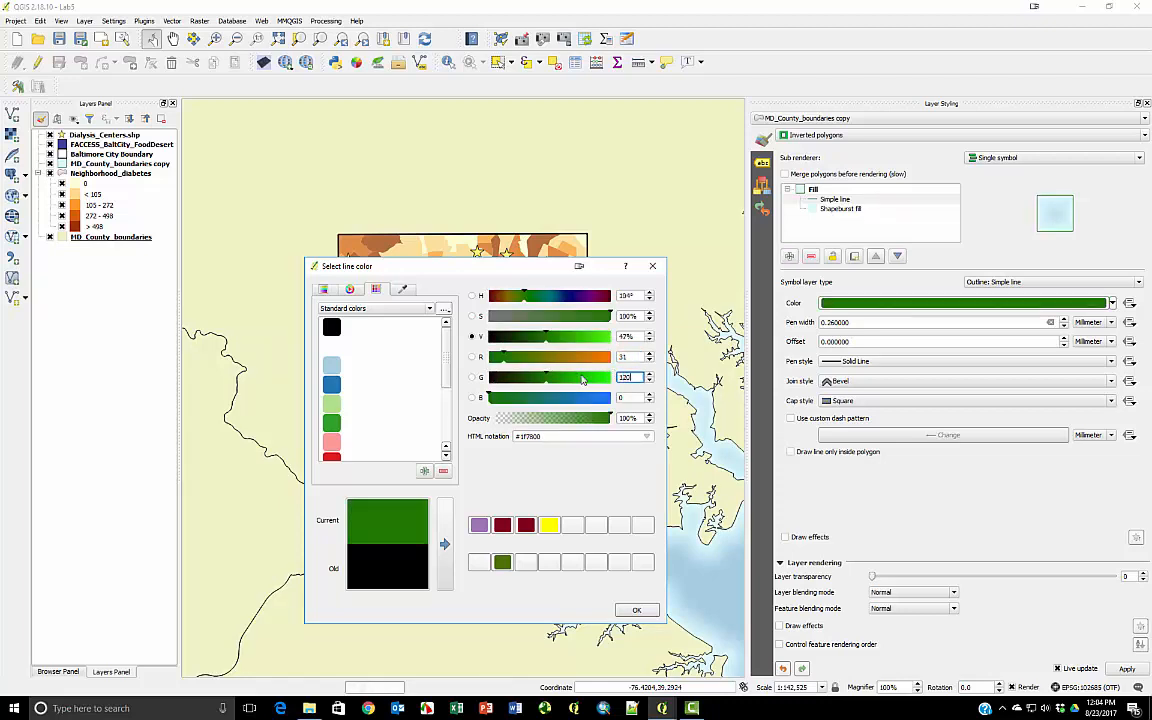
pyautogui.press('Tab')
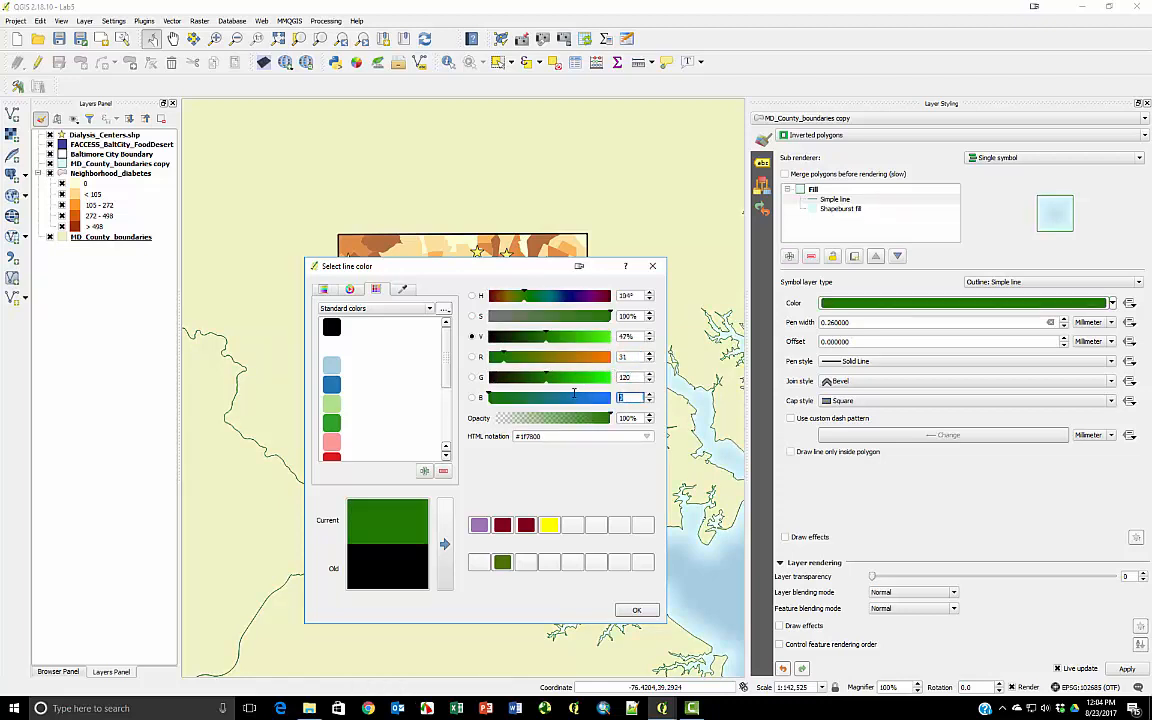
pyautogui.write('180')
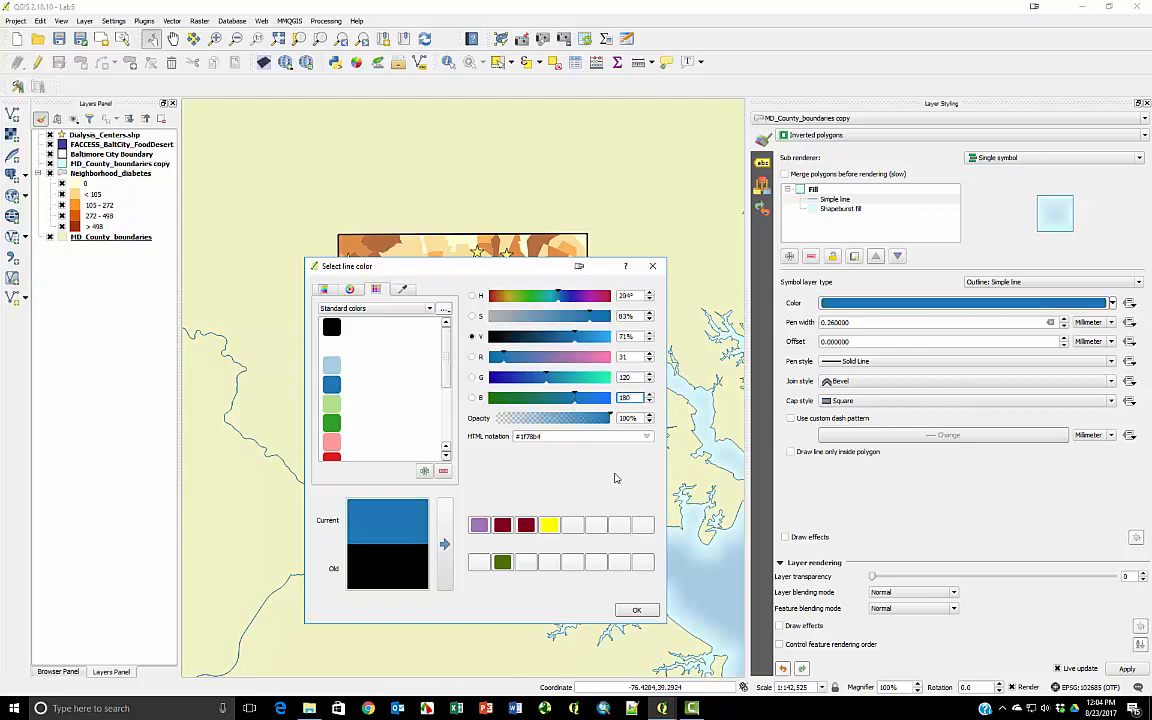
pyautogui.click(637, 608)
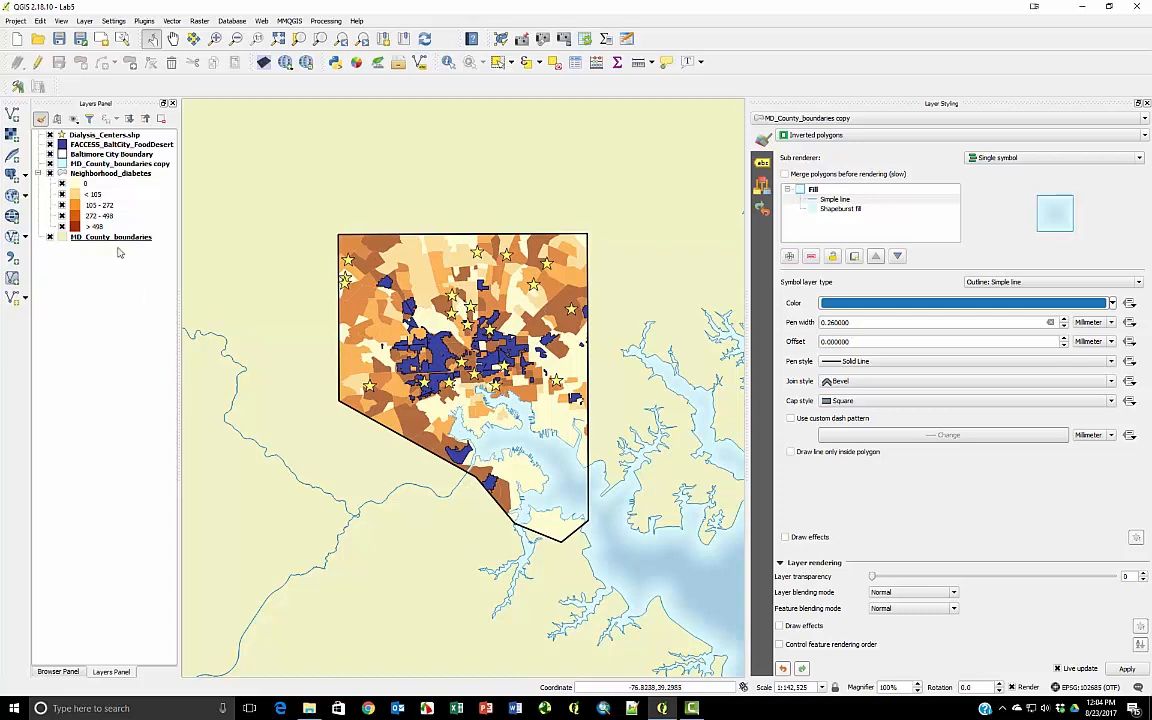
# Duplicate the Baltimore City Boundary layer and make the copy visible
pyautogui.rightClick(98, 154)
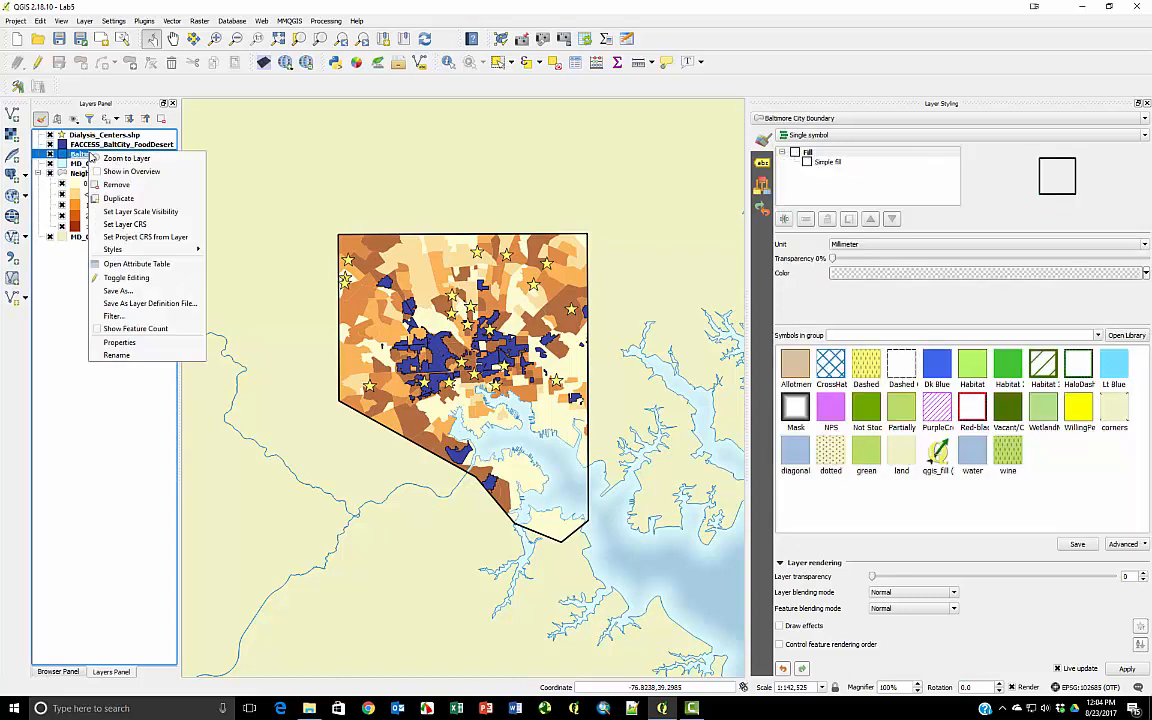
pyautogui.click(118, 198)
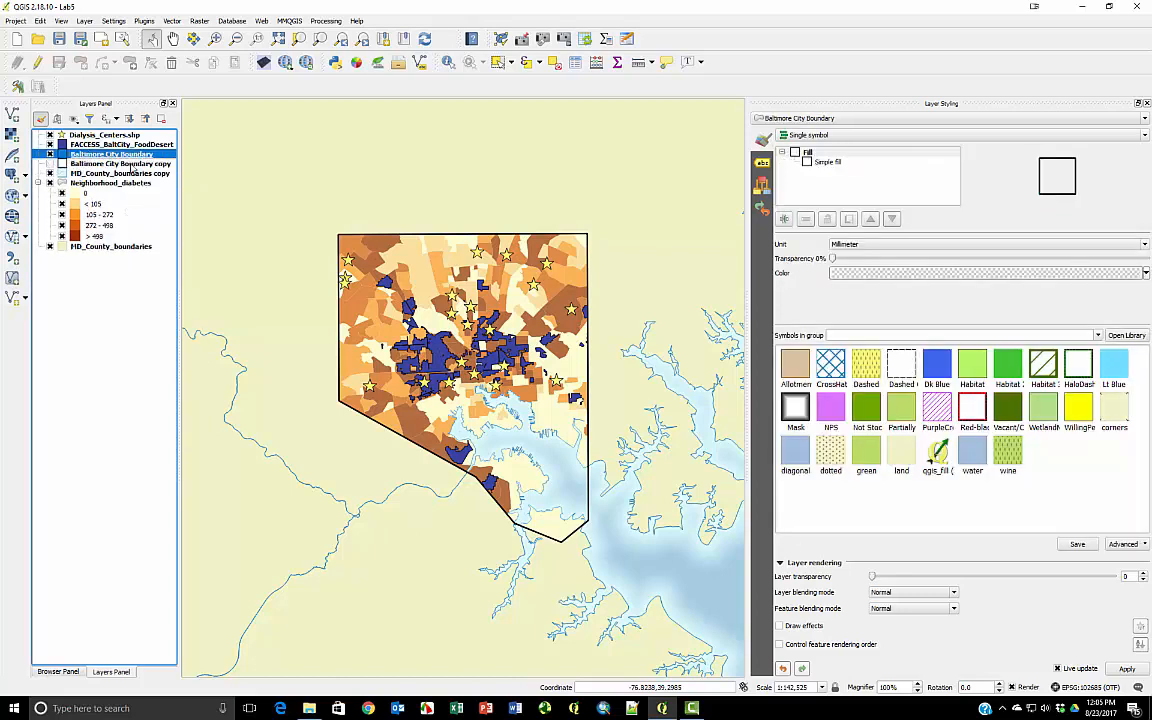
pyautogui.click(88, 163)
pyautogui.click(51, 164)
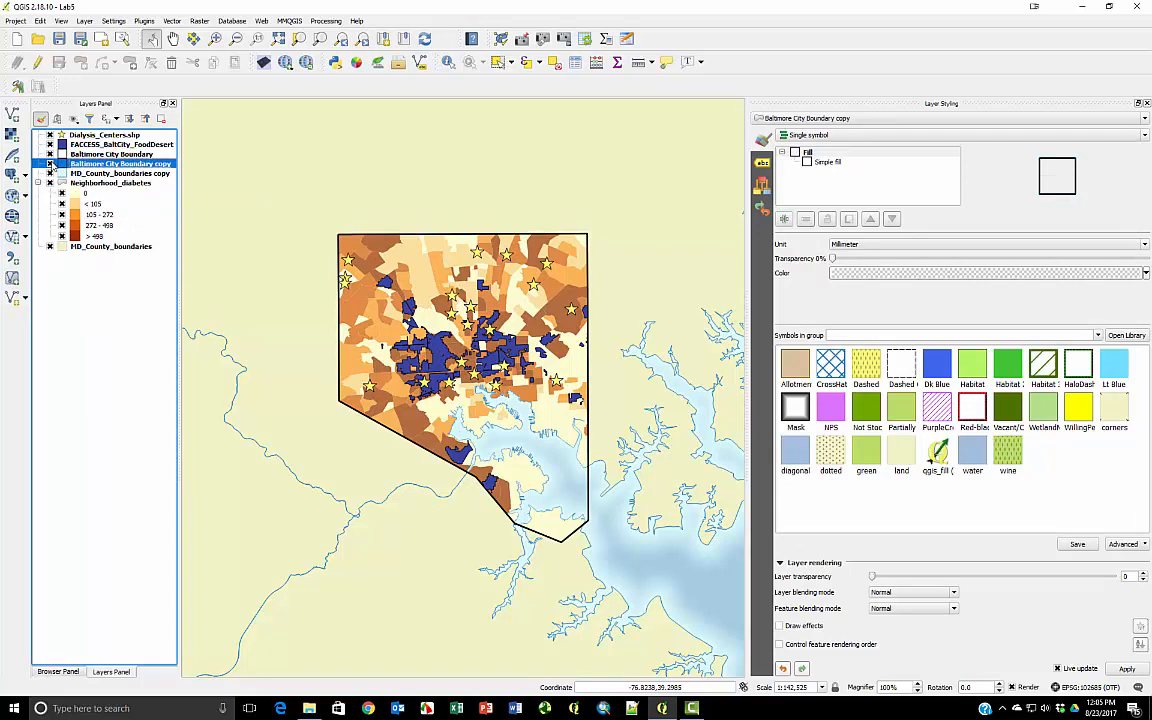
# Switch the Baltimore City Boundary copy to Inverted polygons and change its simple fill to Shapeburst fill
pyautogui.click(810, 135)
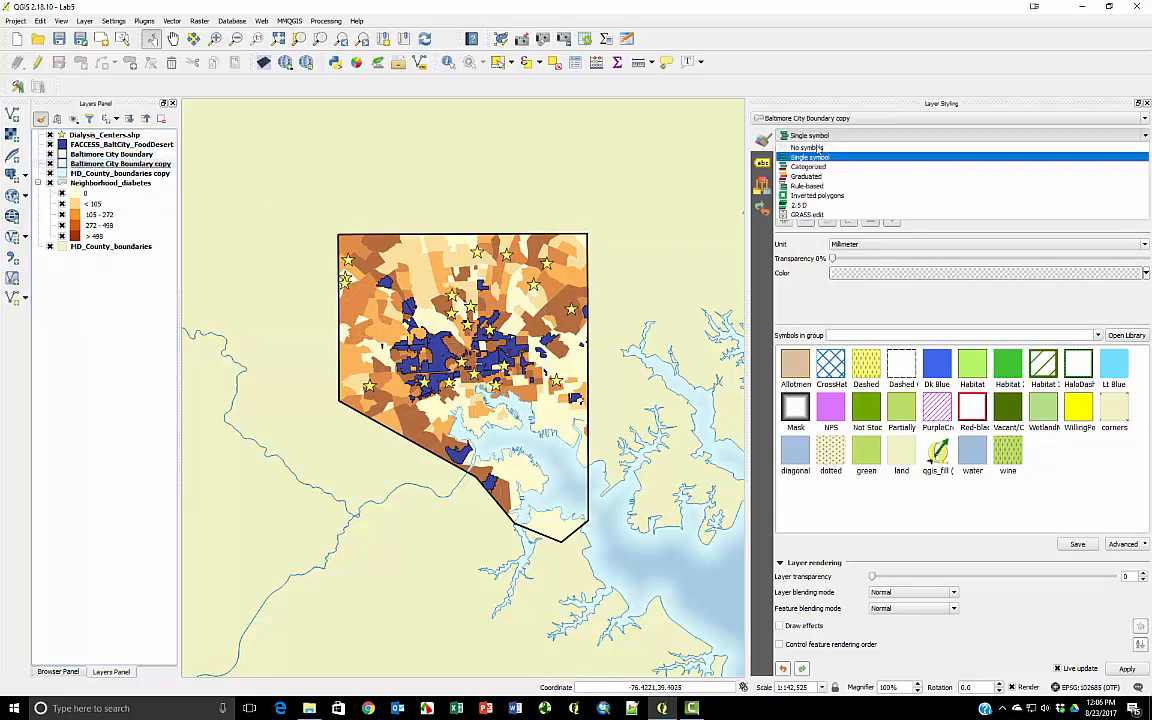
pyautogui.click(813, 196)
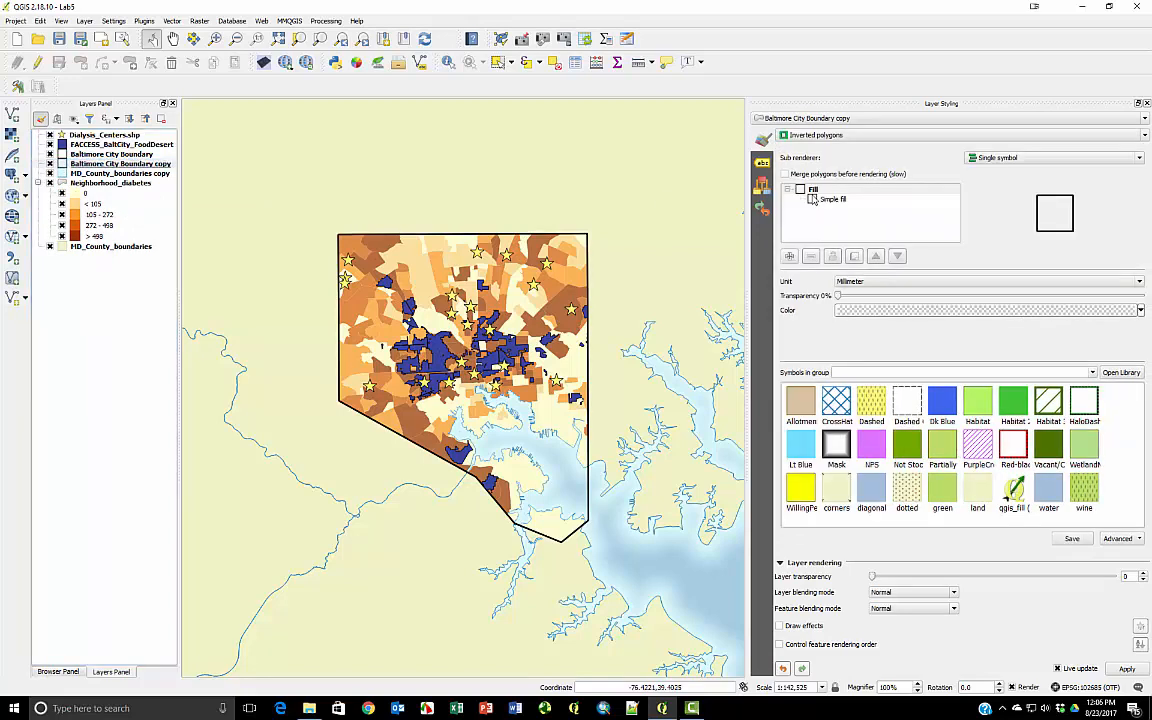
pyautogui.click(820, 199)
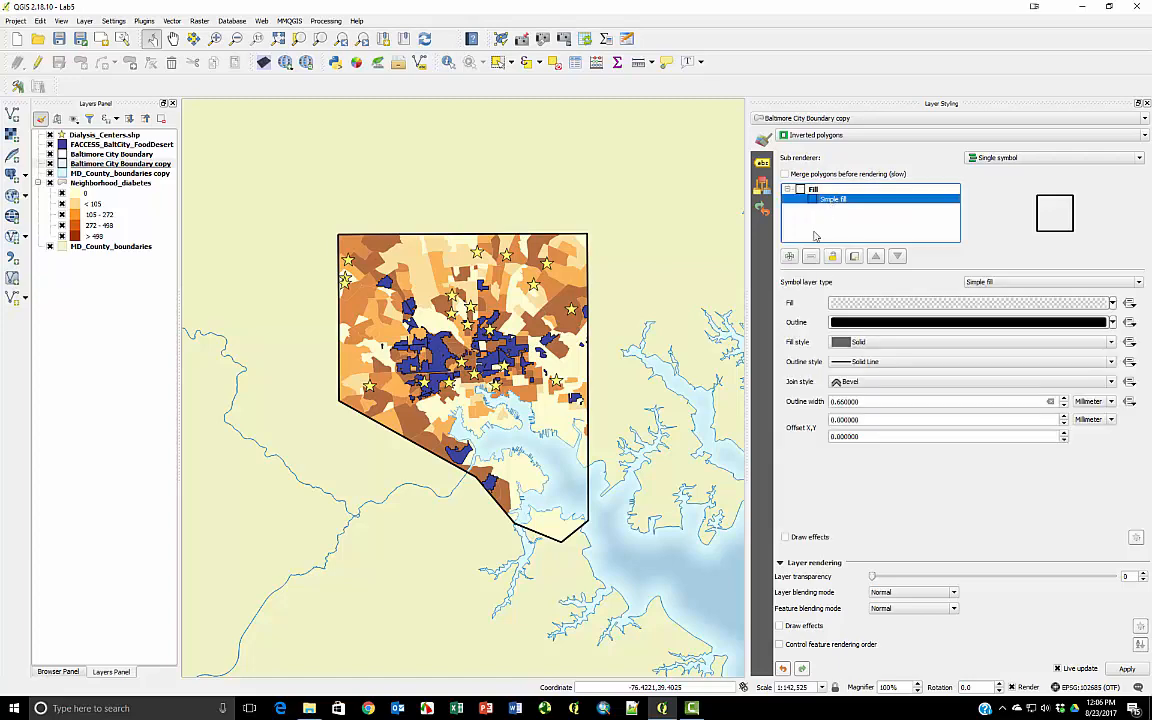
pyautogui.click(985, 282)
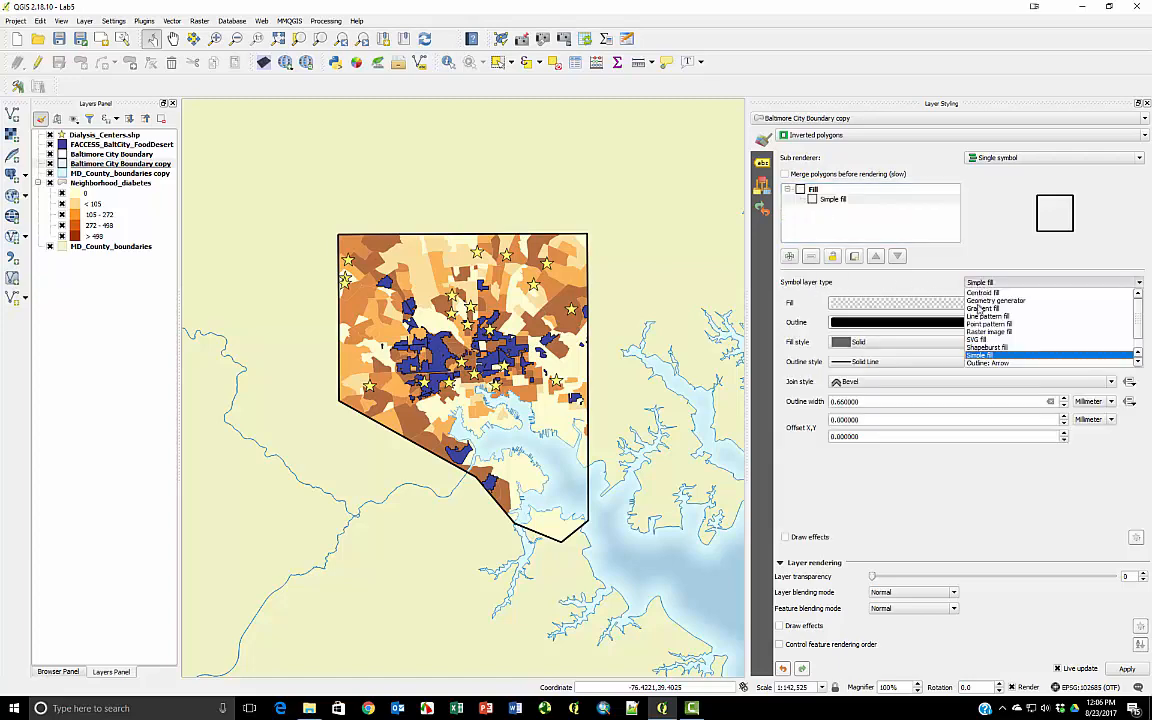
pyautogui.click(988, 347)
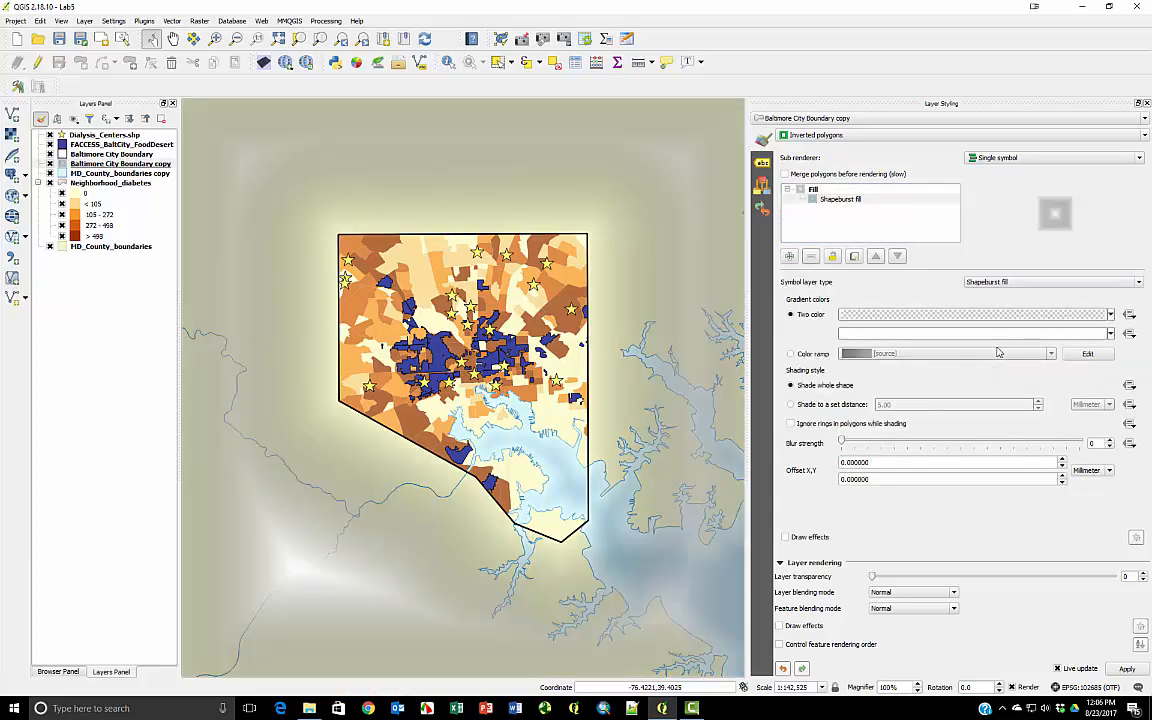
# Set the first gradient color of the shapeburst fill to RGB 135, 135, 135 with 100% opacity
pyautogui.click(1056, 313)
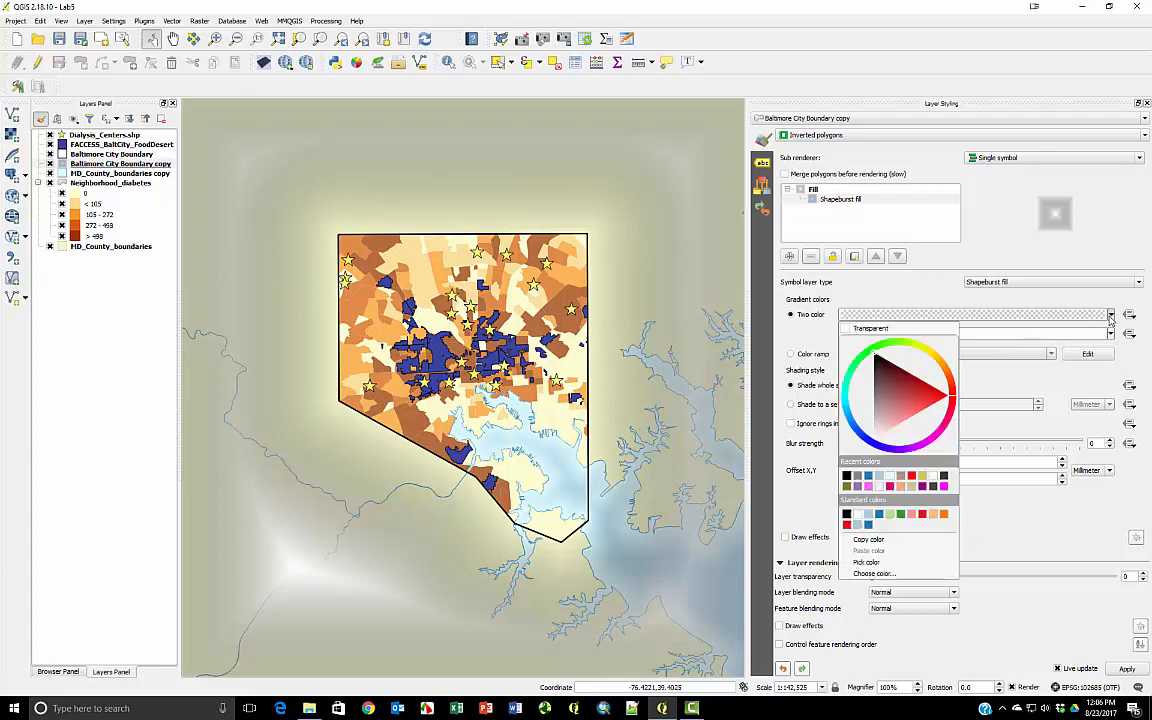
pyautogui.click(878, 573)
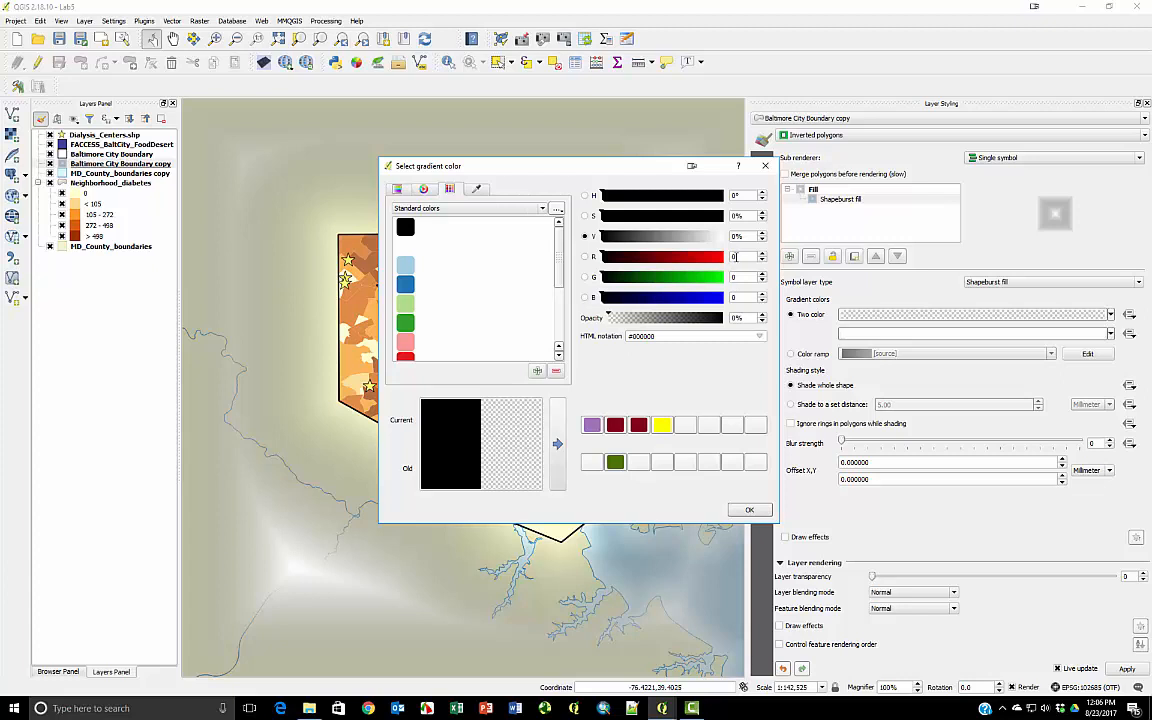
pyautogui.moveTo(737, 257); pyautogui.dragTo(691, 260)
pyautogui.write('135')
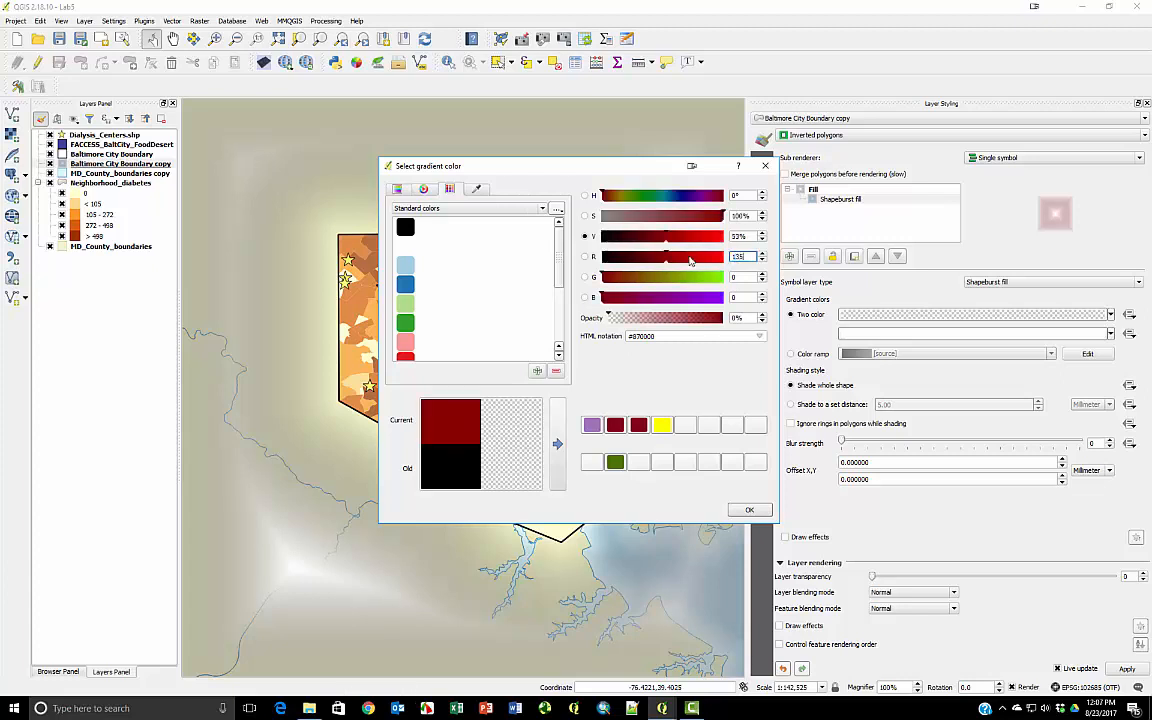
pyautogui.press('Tab')
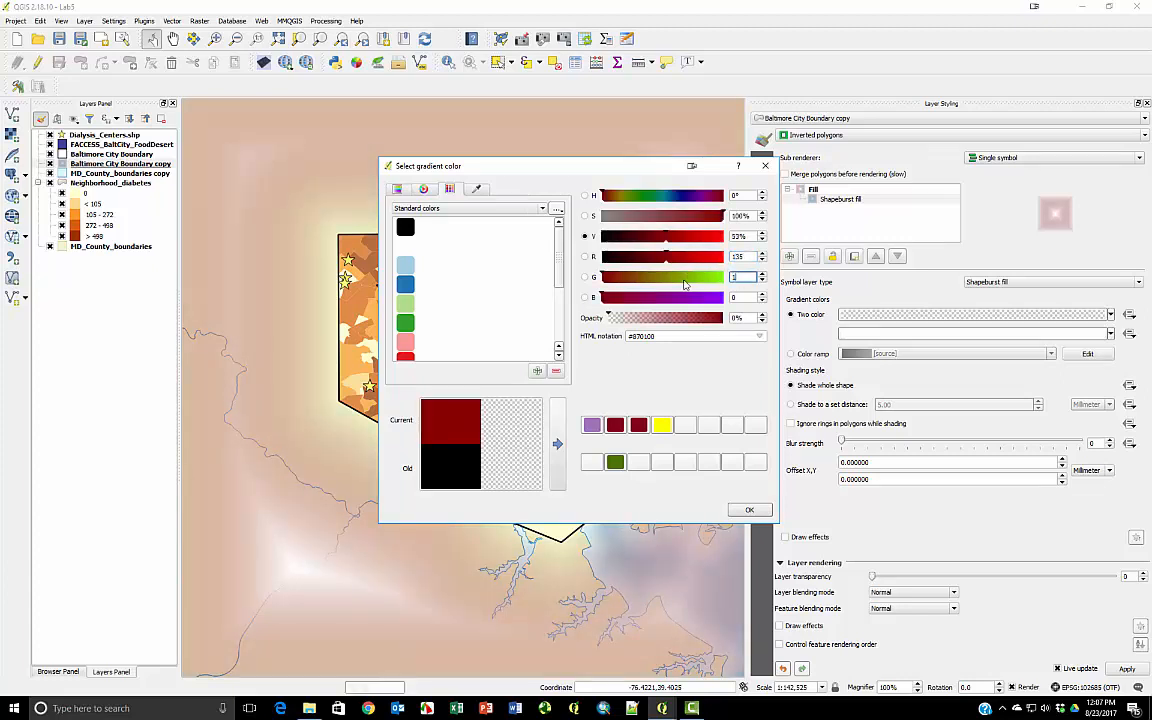
pyautogui.write('135')
pyautogui.press('Tab')
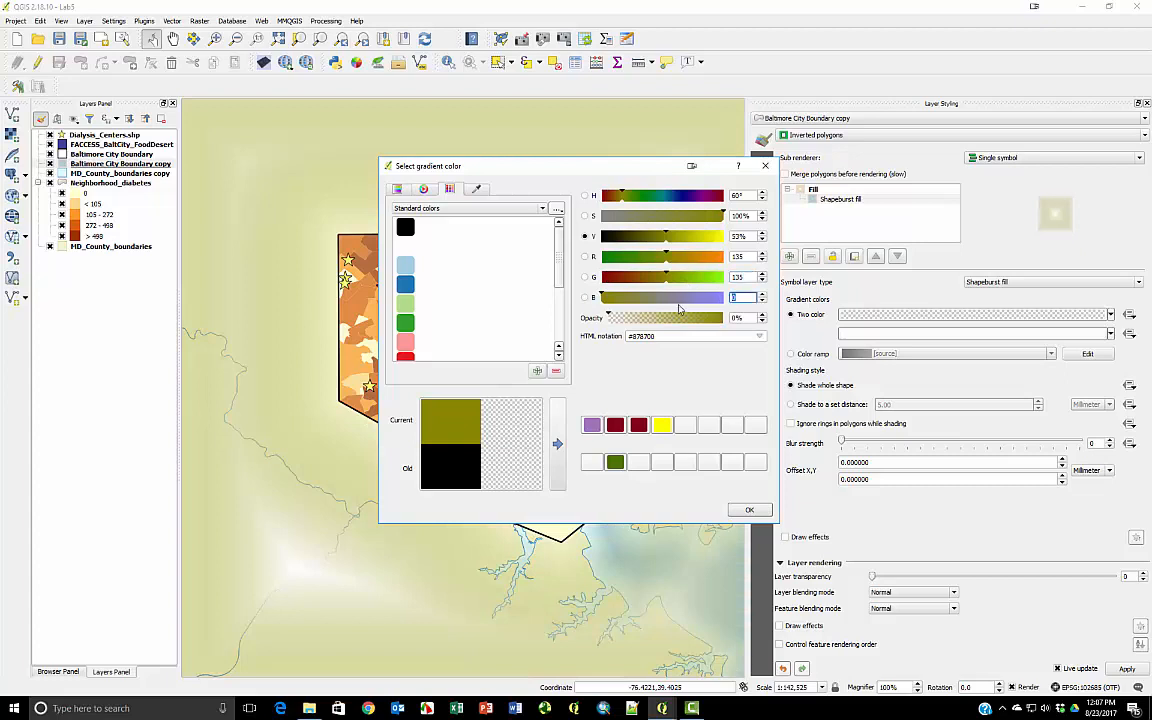
pyautogui.write('135')
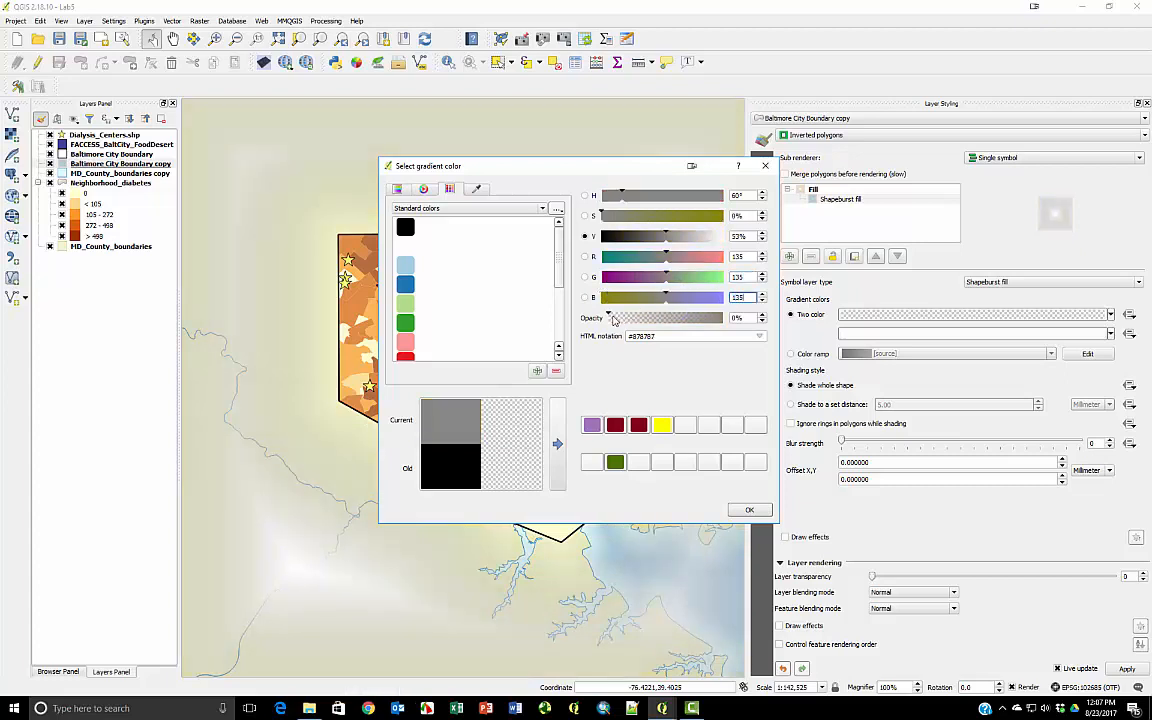
pyautogui.moveTo(613, 318); pyautogui.dragTo(726, 318)
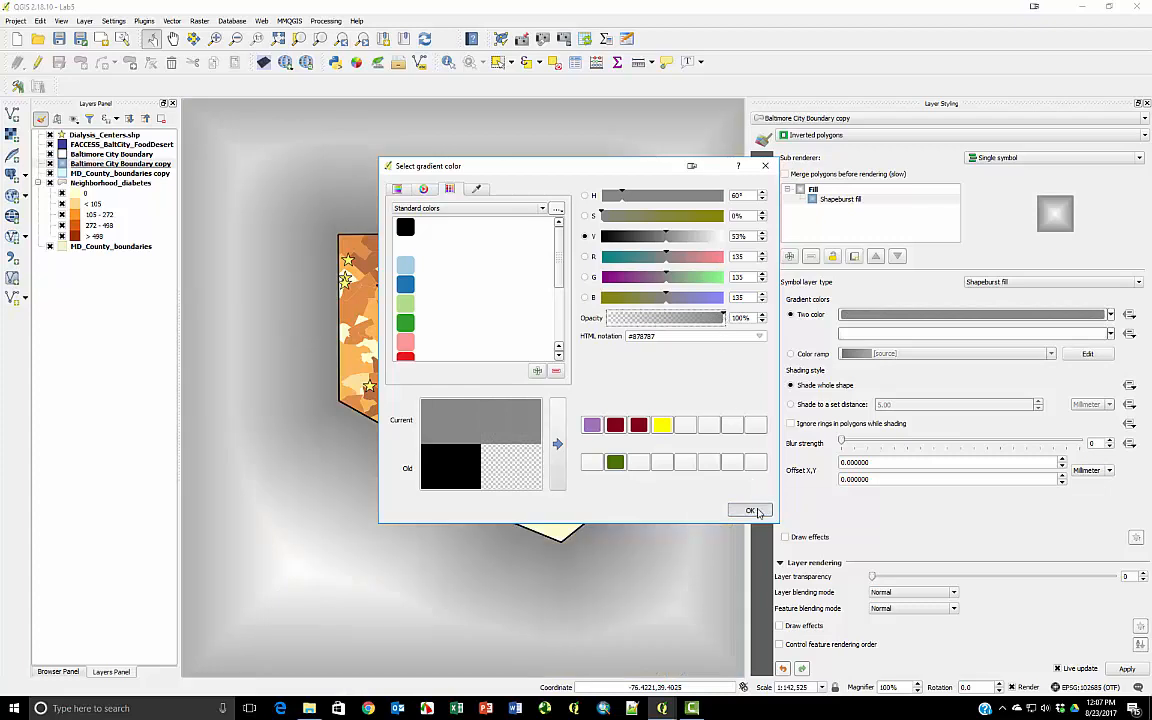
pyautogui.click(750, 511)
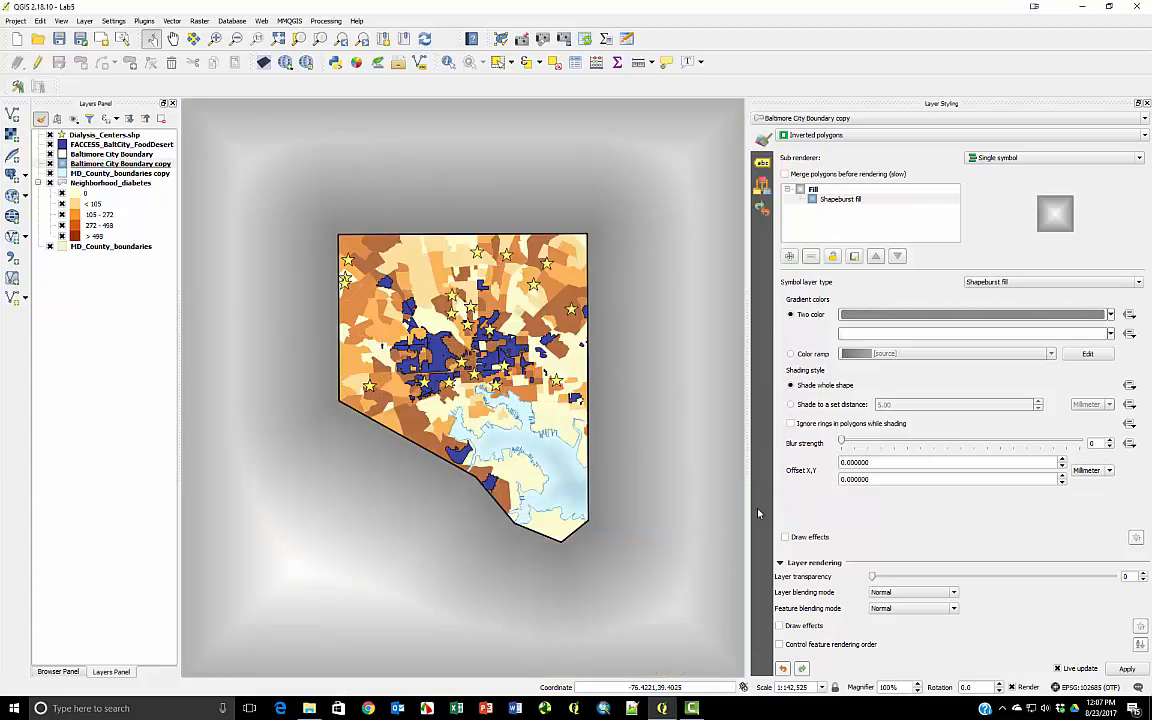
# Limit the boundary copy's shading to a set distance of 4.00 millimeters and set the layer transparency to about 45
pyautogui.click(814, 405)
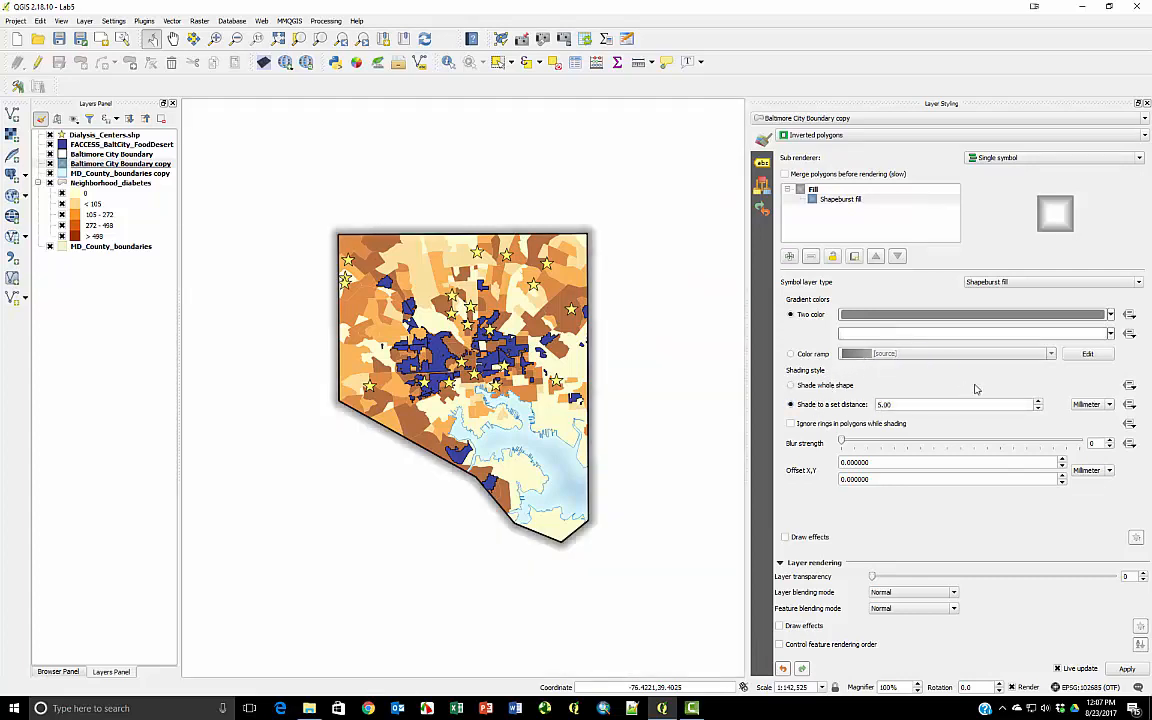
pyautogui.click(1038, 409)
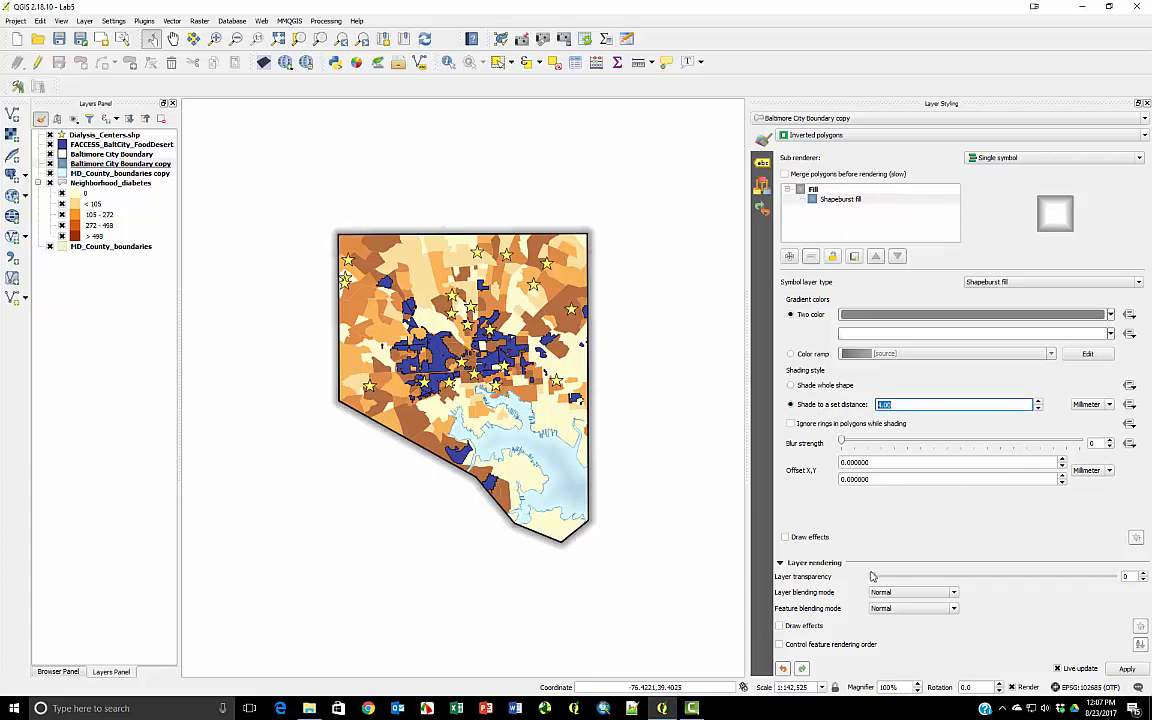
pyautogui.moveTo(872, 578); pyautogui.dragTo(976, 577)
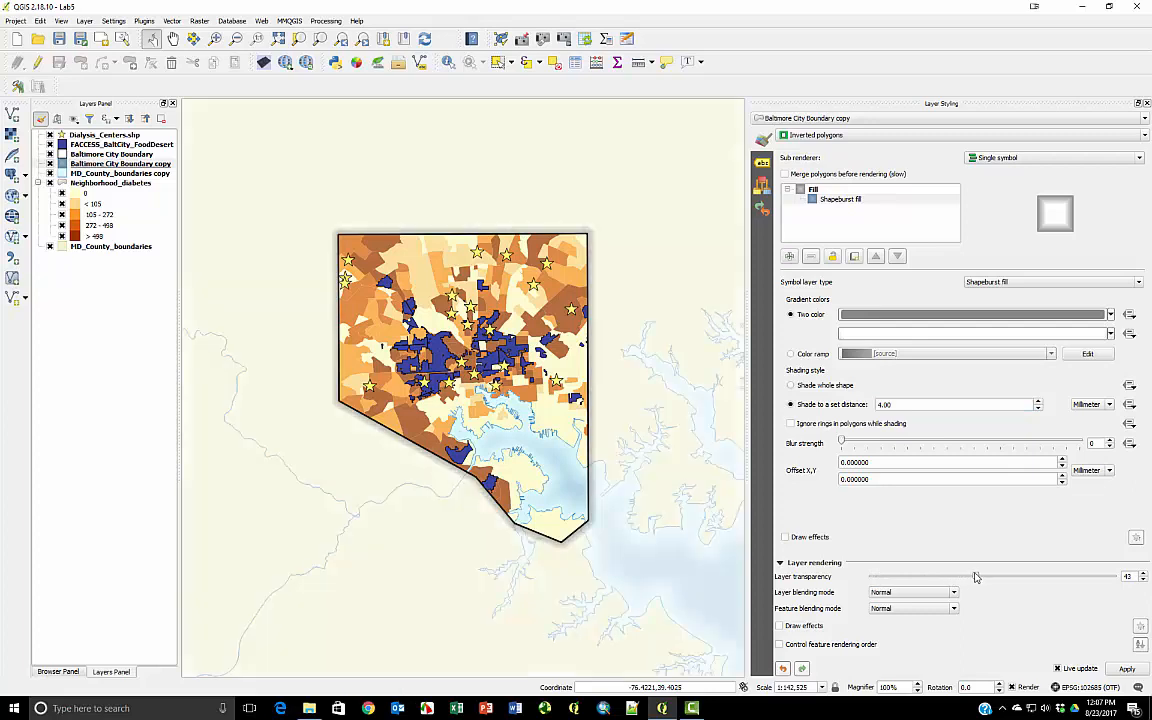
pyautogui.click(1144, 576)
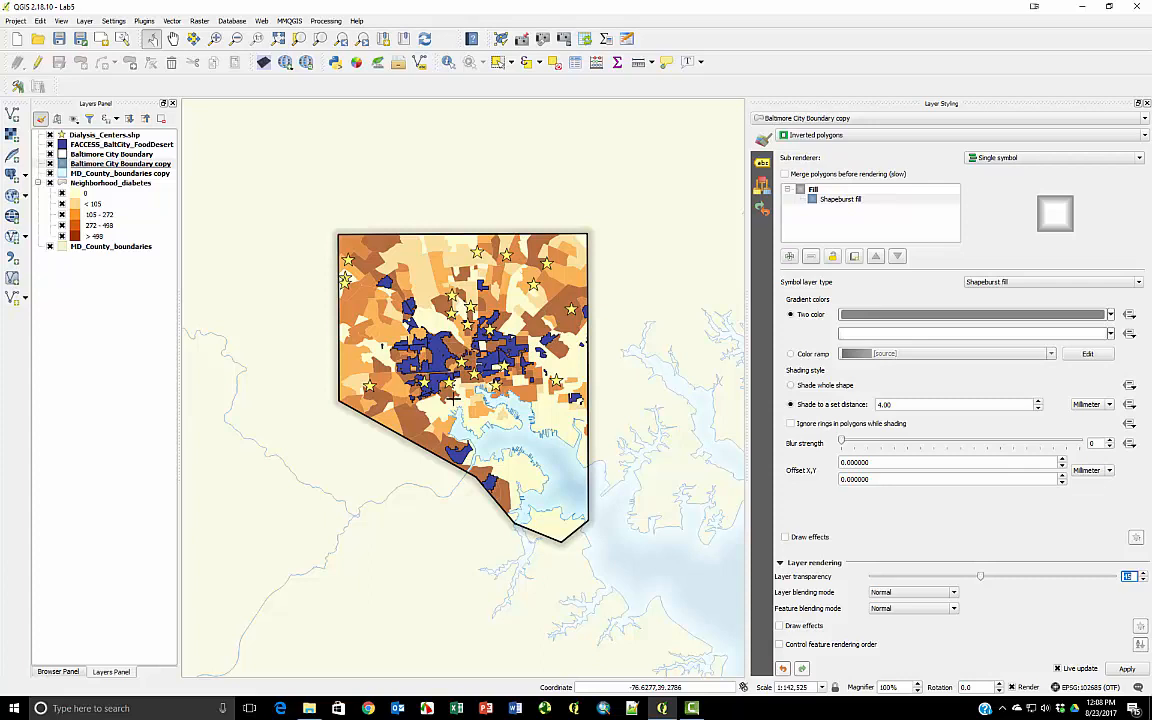
# Change the FACCESS_BaltCity_FoodDesert simple fill to No Brush and set its outline width to 0.66 millimeters
pyautogui.click(110, 144)
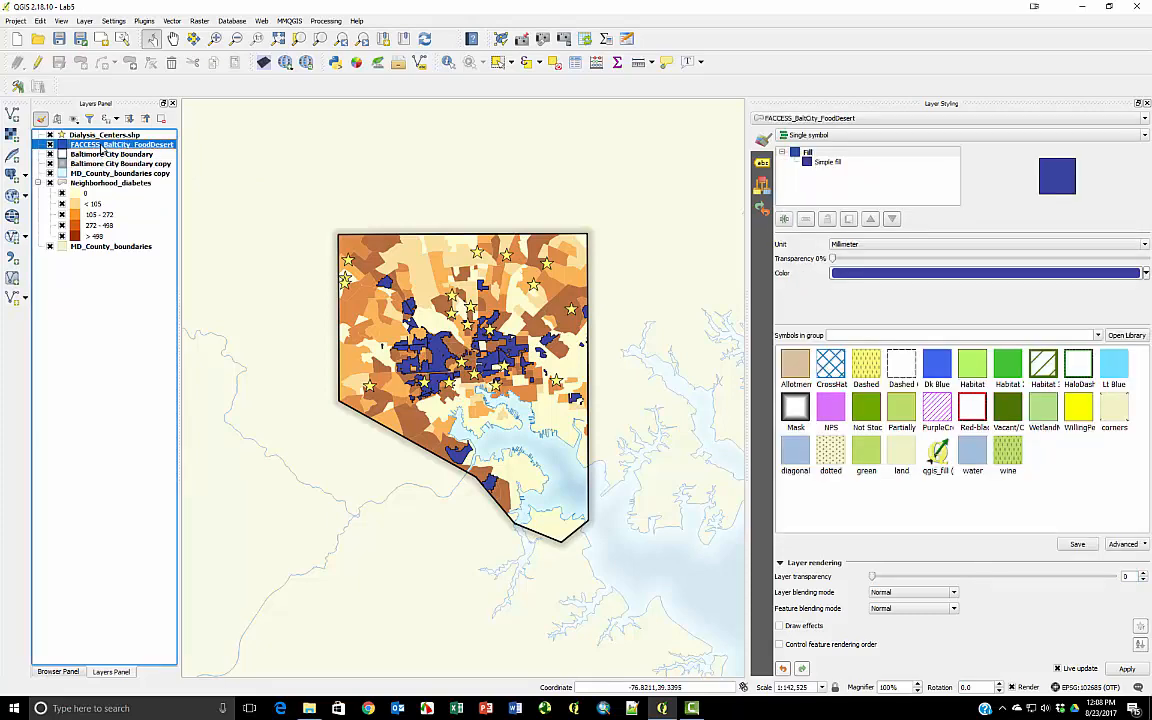
pyautogui.click(828, 162)
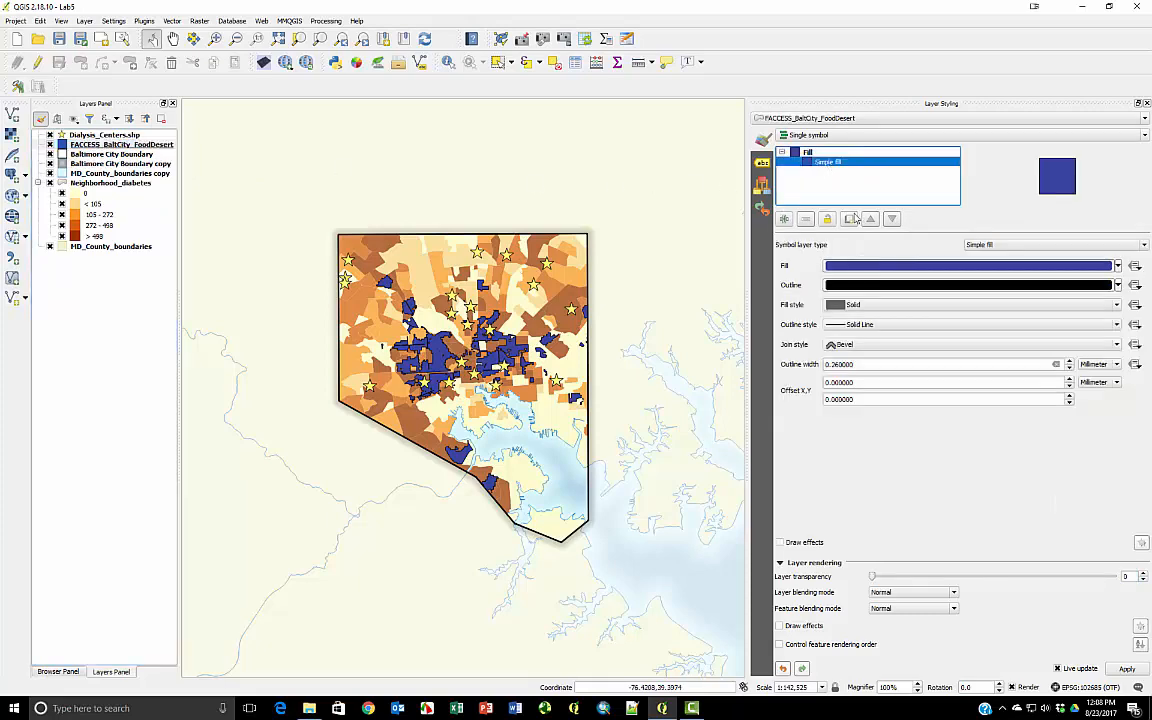
pyautogui.click(876, 306)
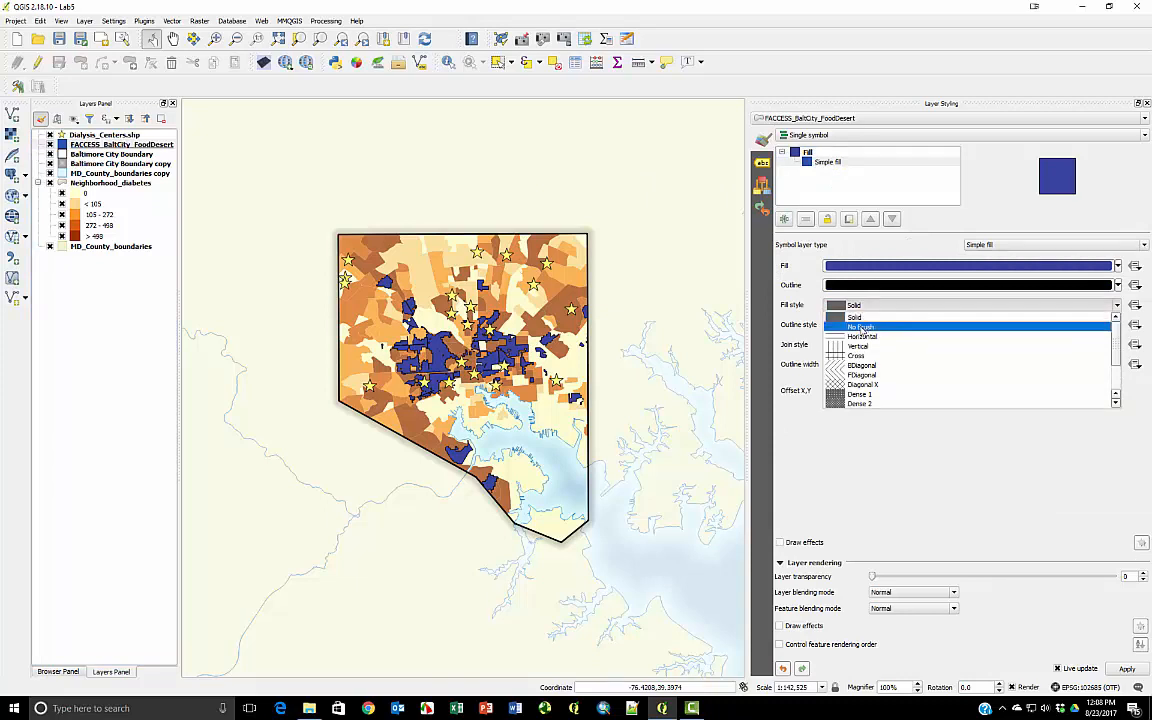
pyautogui.click(860, 327)
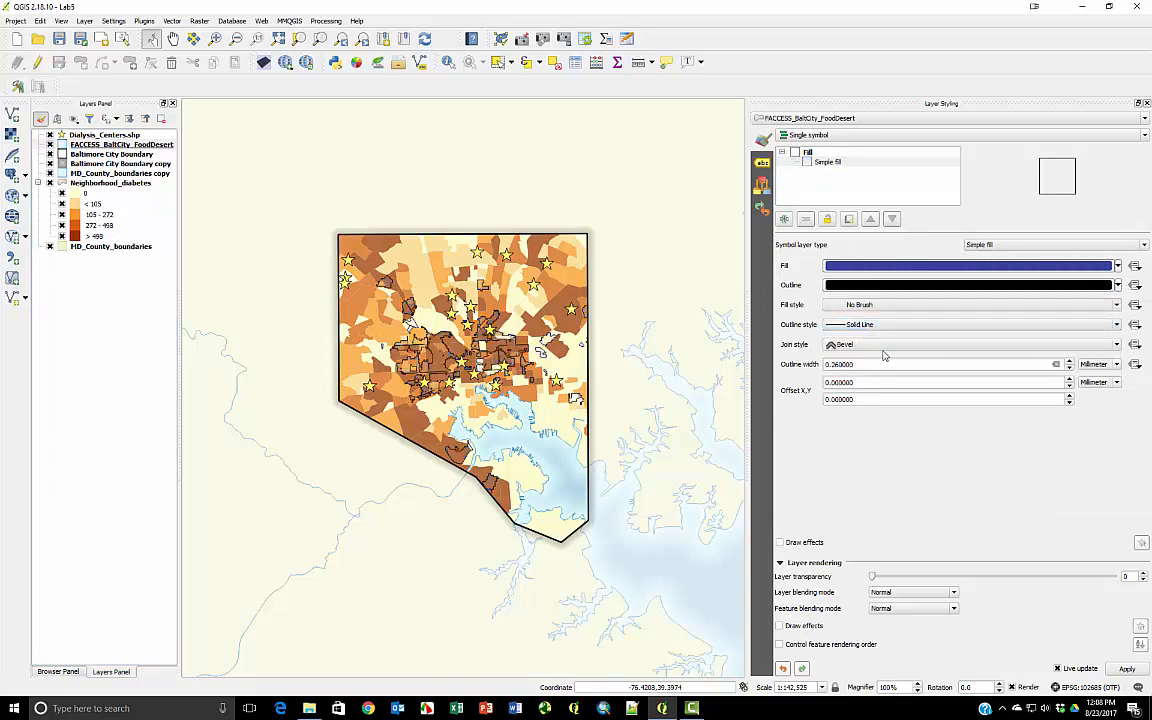
pyautogui.click(1069, 366)
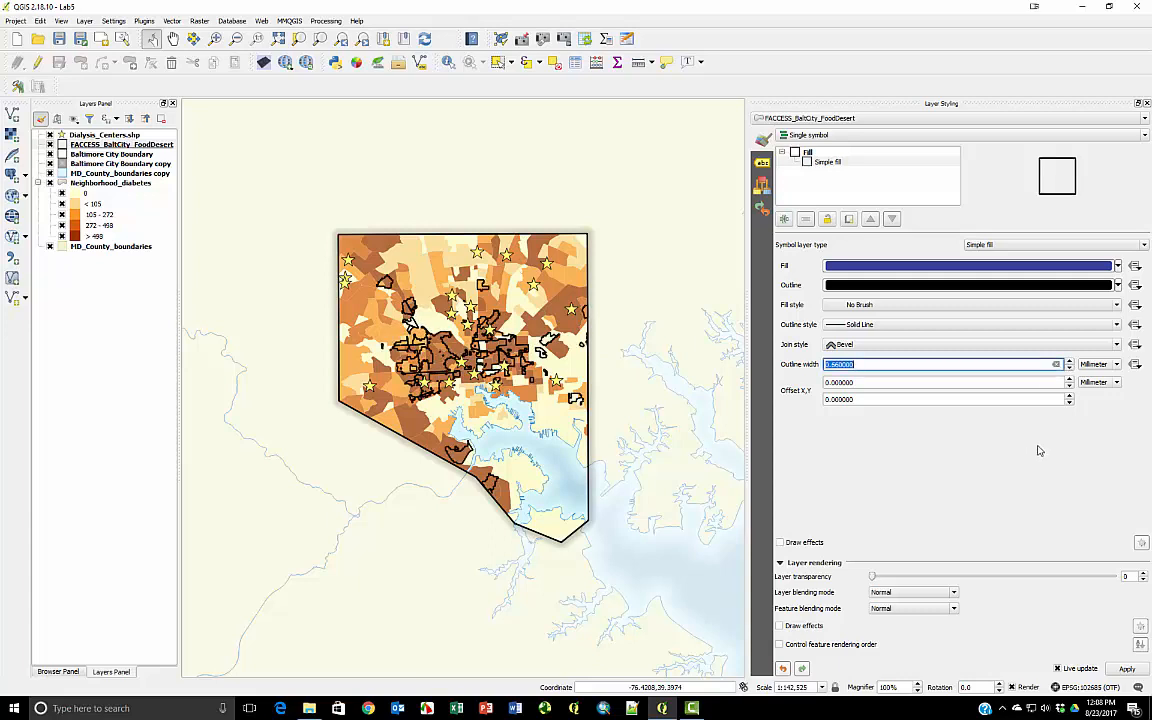
# Set the food desert layer's transparency to 15 and close the layer styling settings
pyautogui.moveTo(872, 577); pyautogui.dragTo(906, 579)
pyautogui.click(1145, 576)
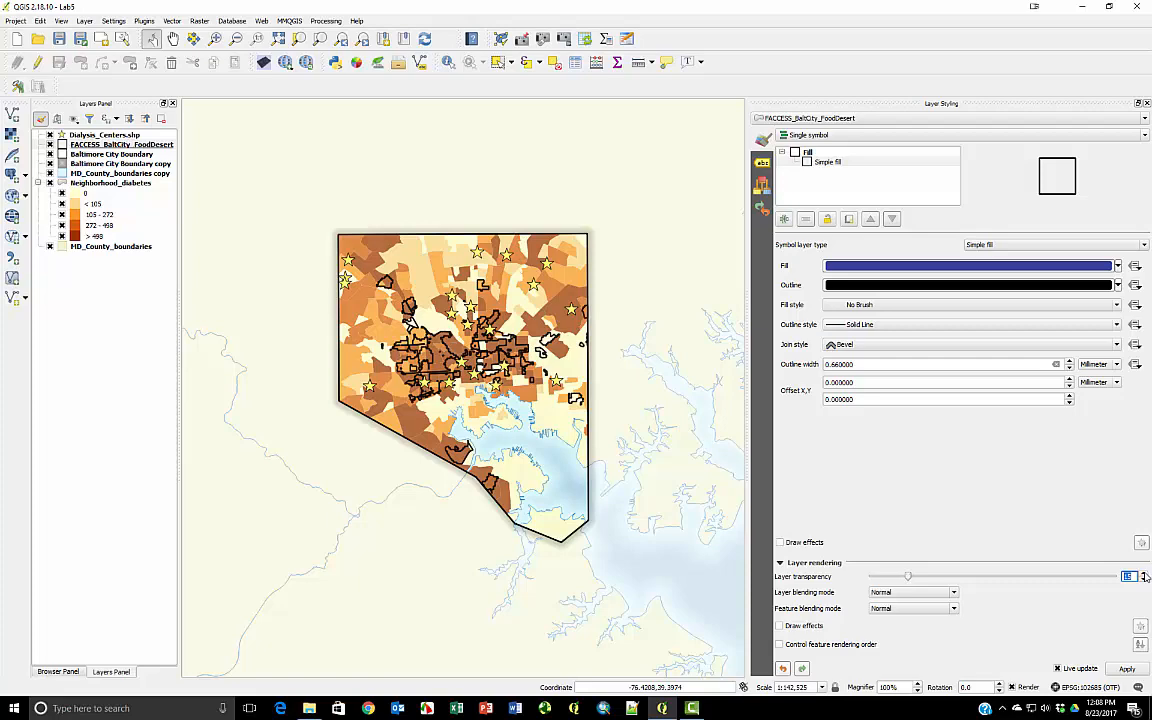
pyautogui.click(1147, 104)
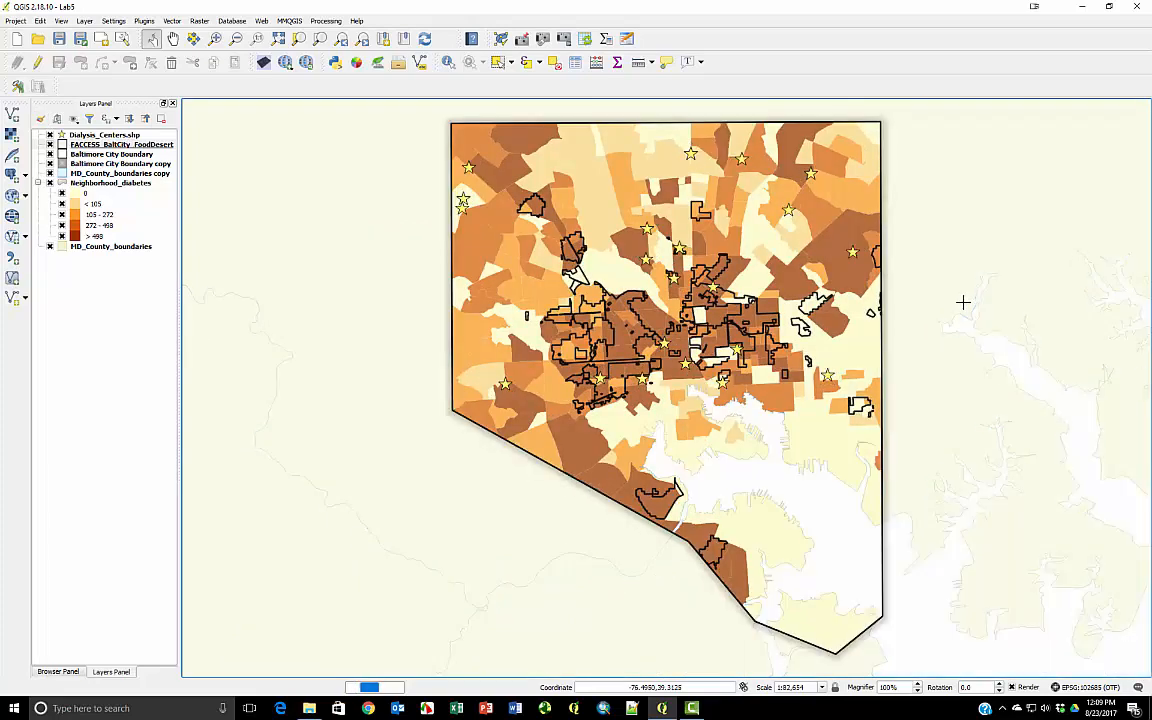